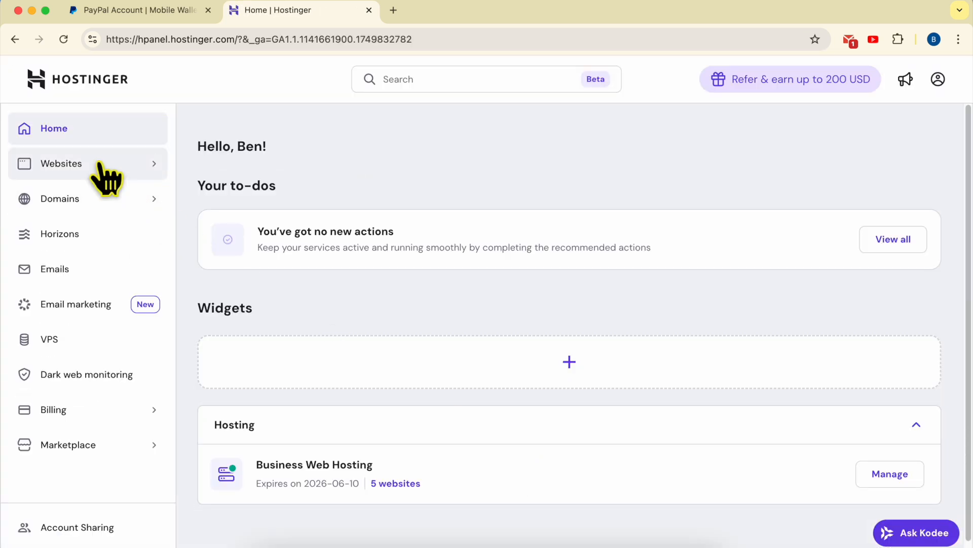
- Open the benstutorial.com website from the websites list for editing in the Website Builder
left_click(100, 165)
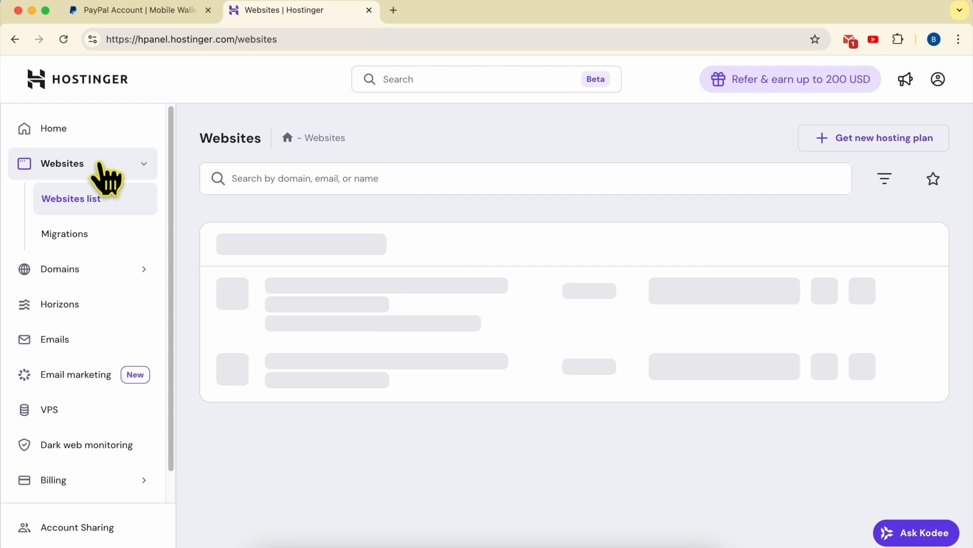
double_click(378, 296)
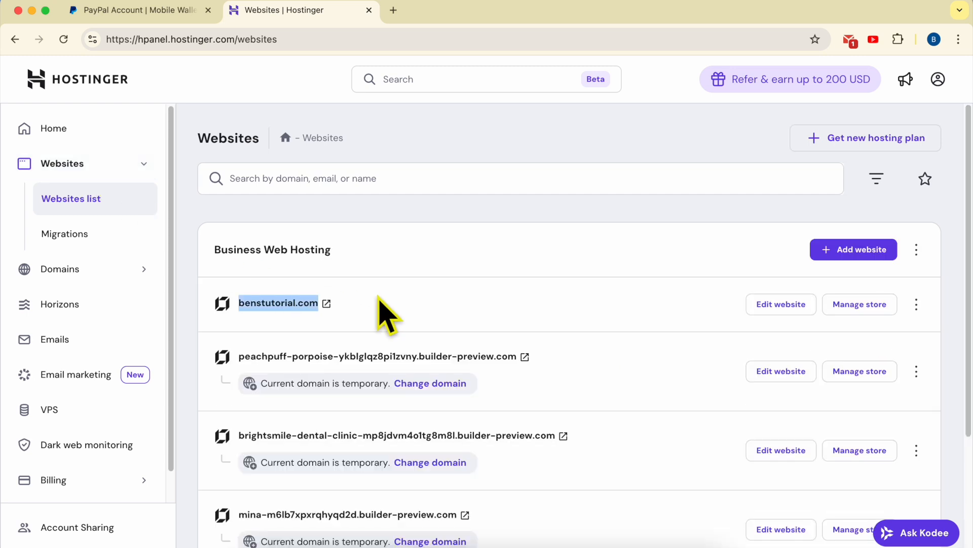
left_click(783, 307)
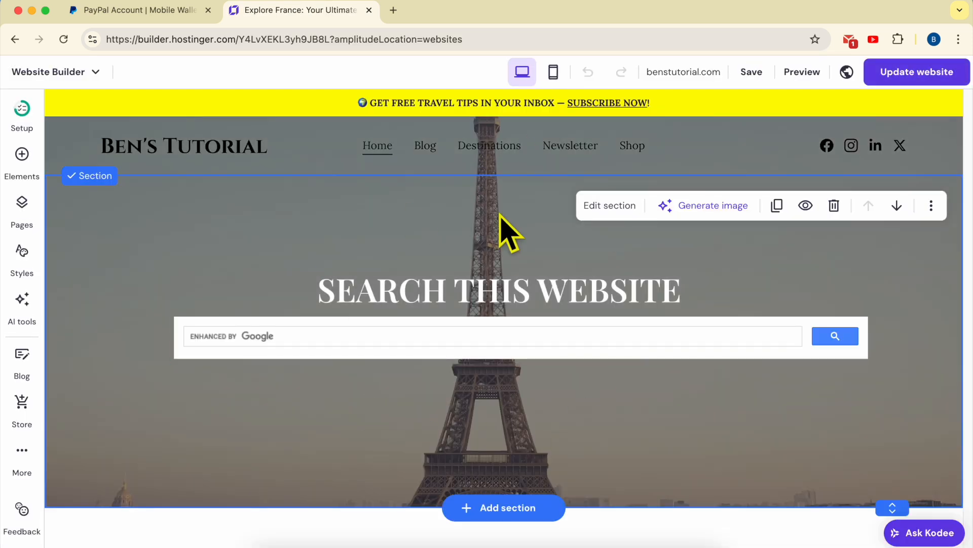
- Generate a new page with AI from the description "create me a simple sales page for my online course "YouTube Channel Flipping (Buy, Grow, Sell)""
left_click(23, 208)
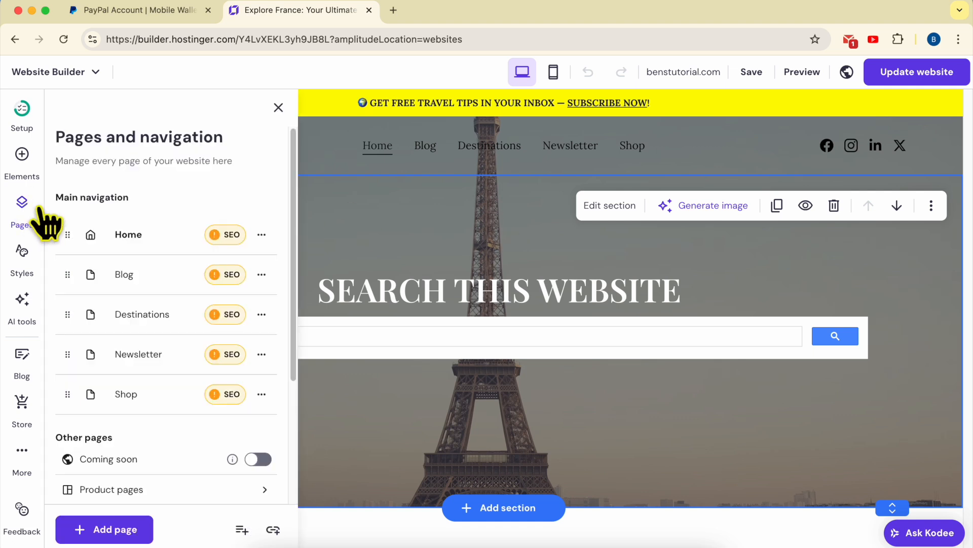
left_click(100, 529)
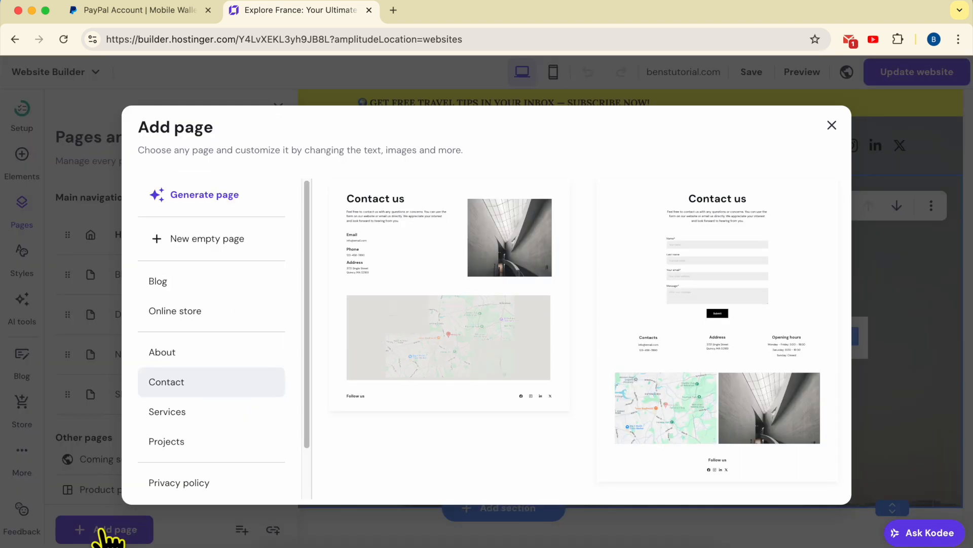
left_click(231, 200)
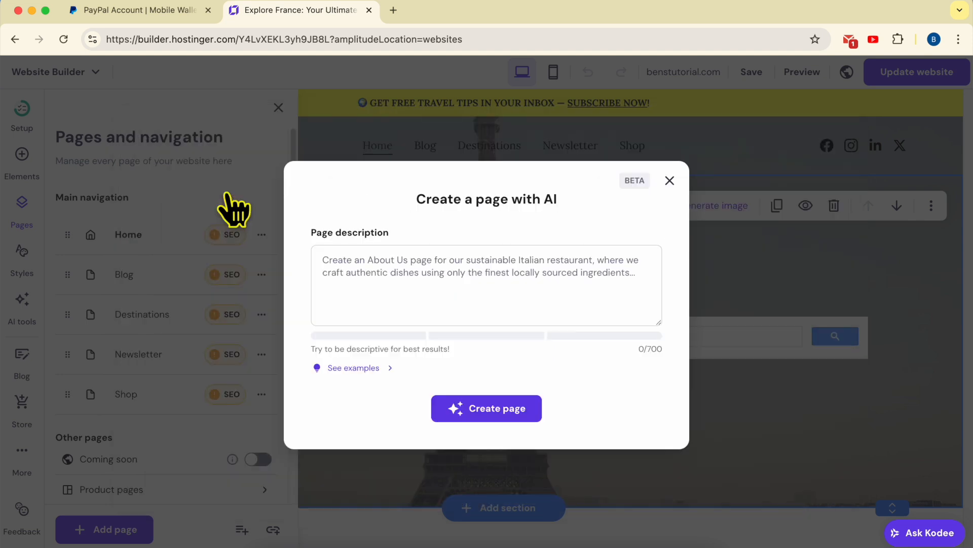
left_click(397, 256)
type("create me a simple sales")
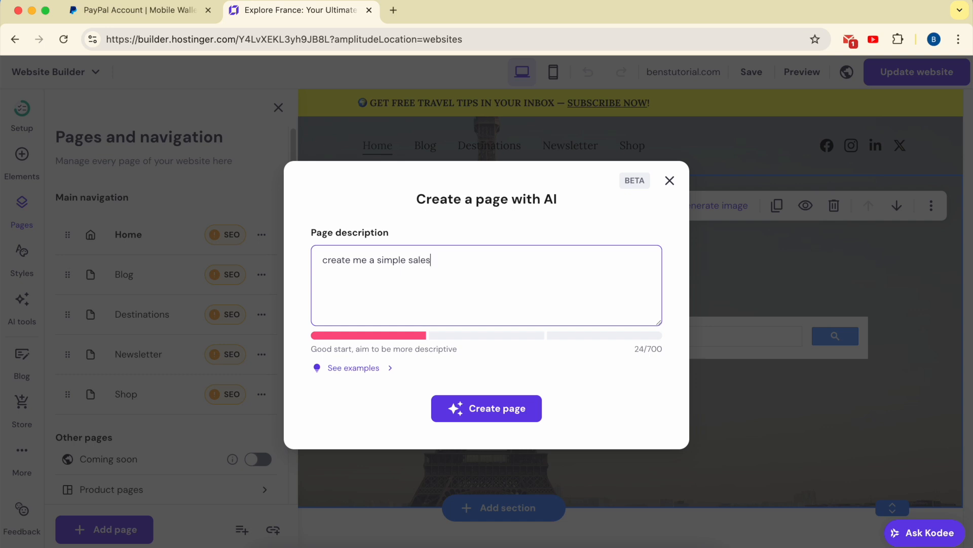
type("ge for my online course \"")
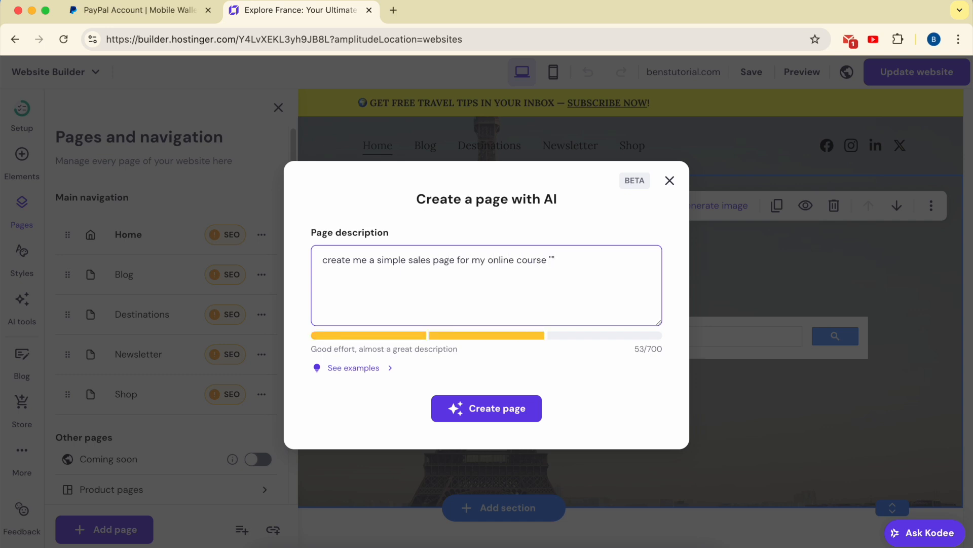
type("YouTube Channel Flipping (Buy, Grow, Sell)")
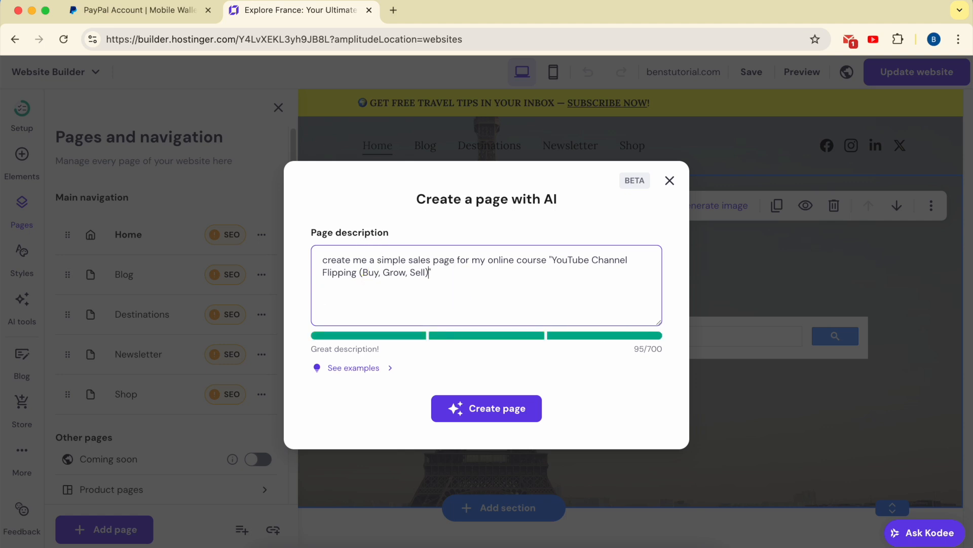
double_click(338, 350)
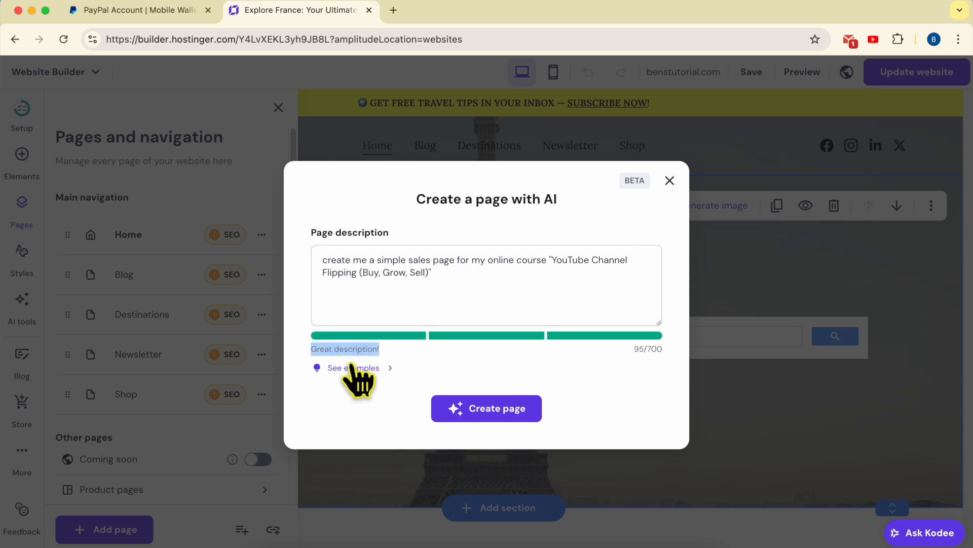
left_click(357, 367)
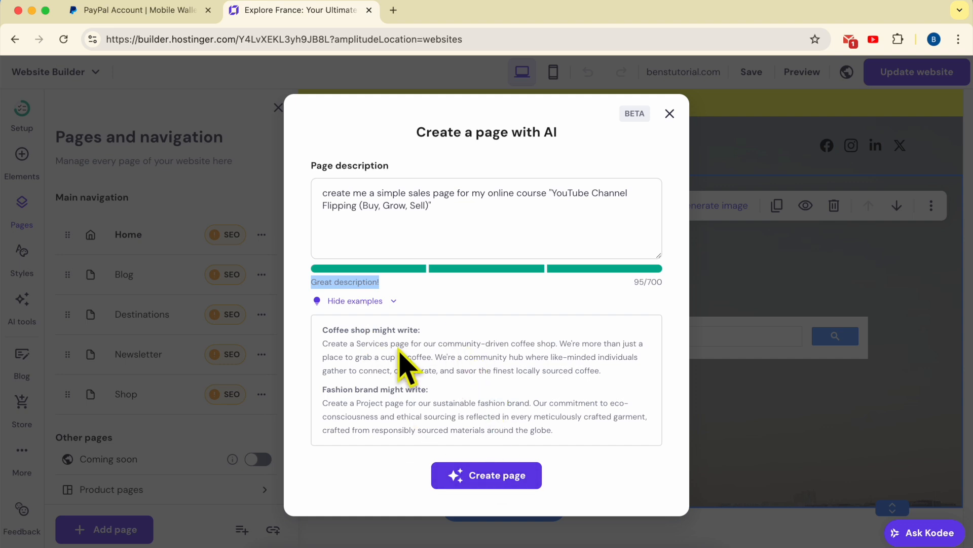
left_click(489, 479)
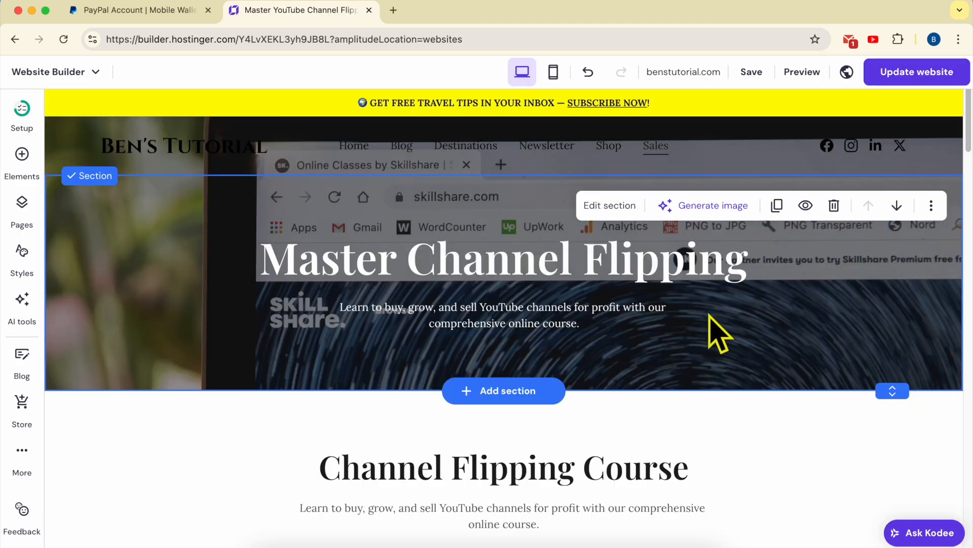
- Add a blank section to the sales page between the testimonial and the "Contact Us for Course Inquiries" section
scroll(710, 316, "down", 15)
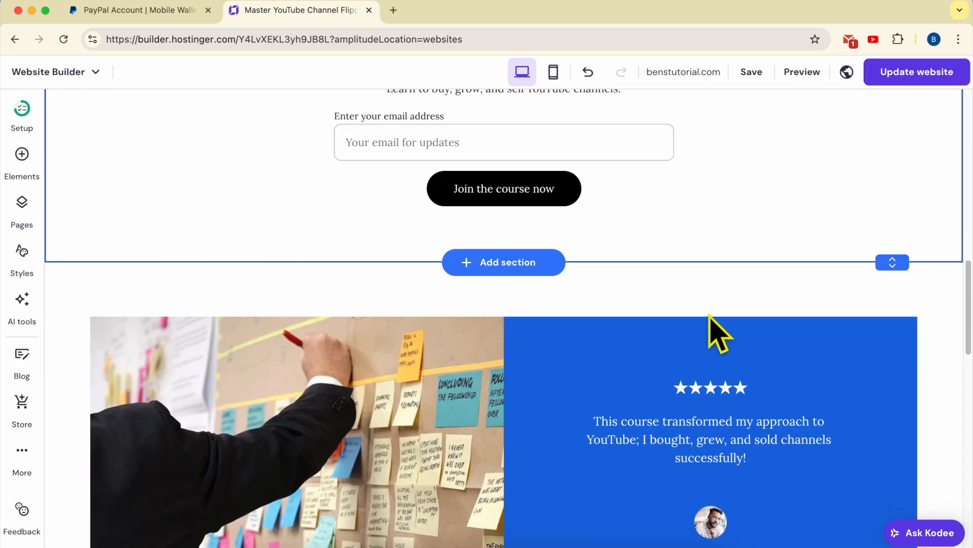
scroll(708, 310, "down", 7)
scroll(708, 311, "up", 5)
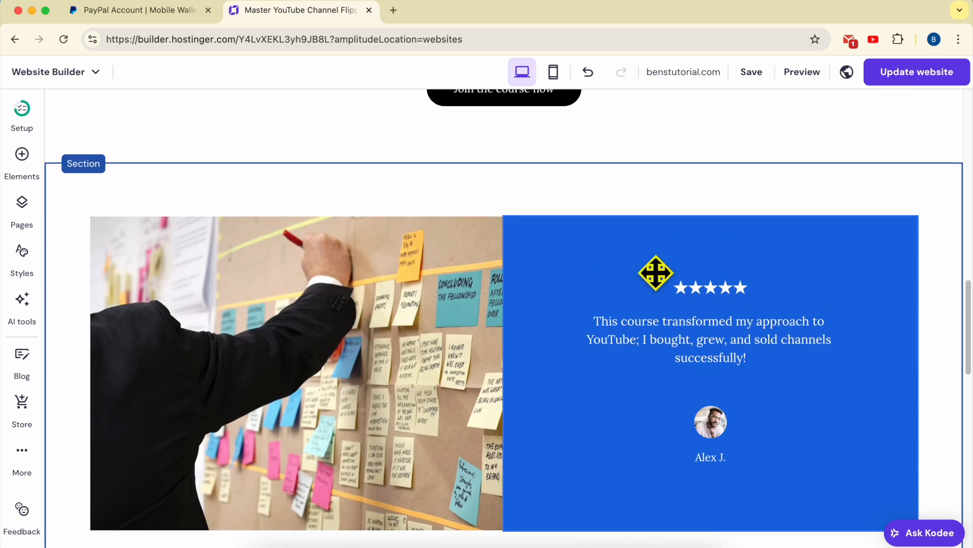
scroll(655, 273, "down", 5)
scroll(619, 230, "up", 3)
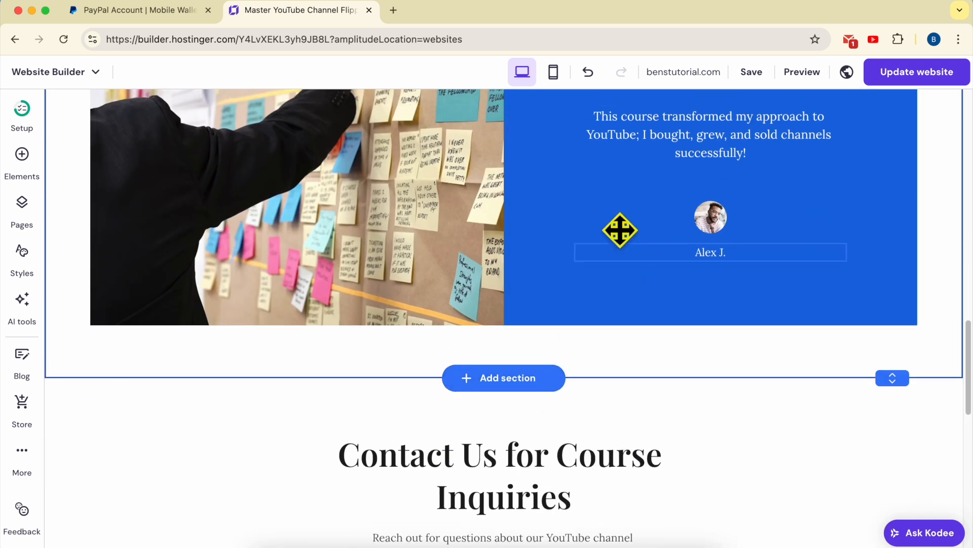
scroll(512, 333, "down", 3)
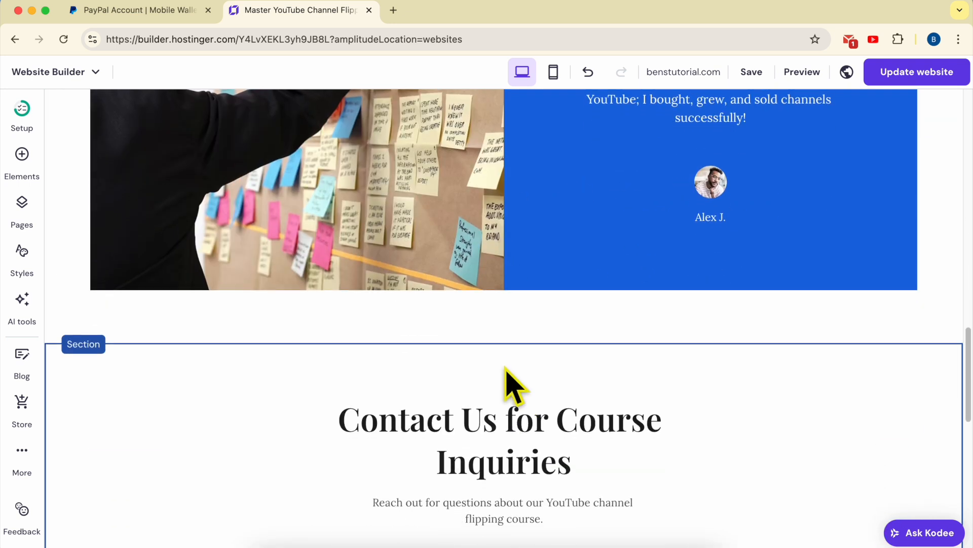
left_click(508, 346)
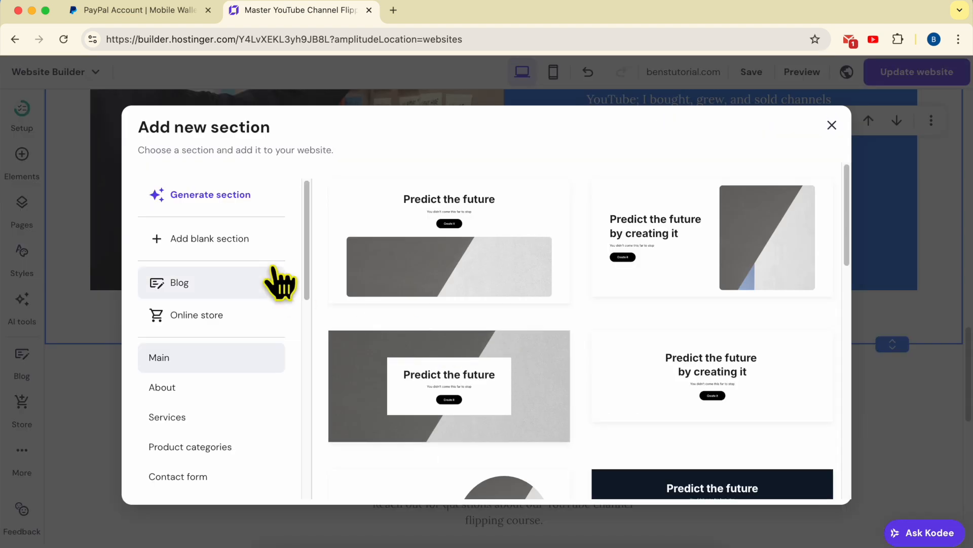
left_click(234, 243)
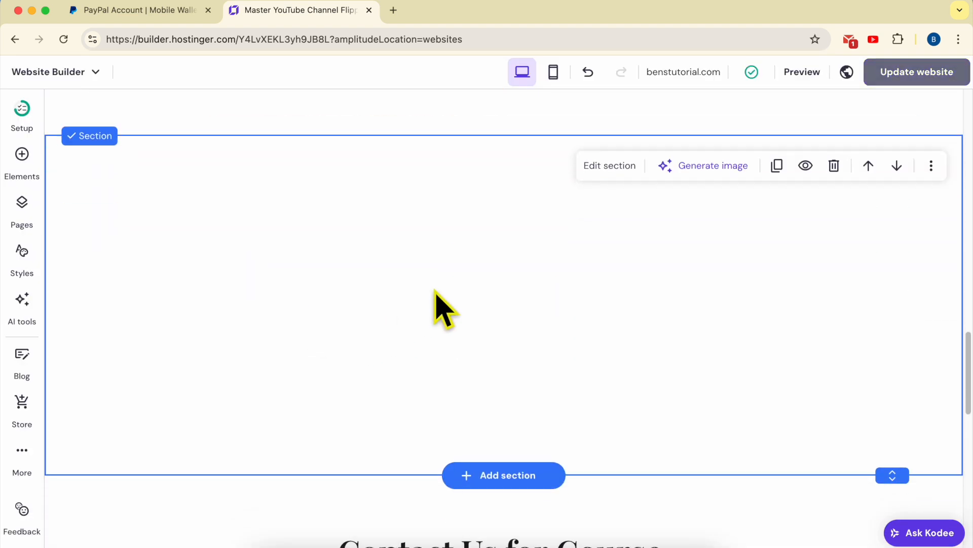
- Switch to PayPal, log in, and start creating a payment link or button with the Payment buttons option
left_click(137, 14)
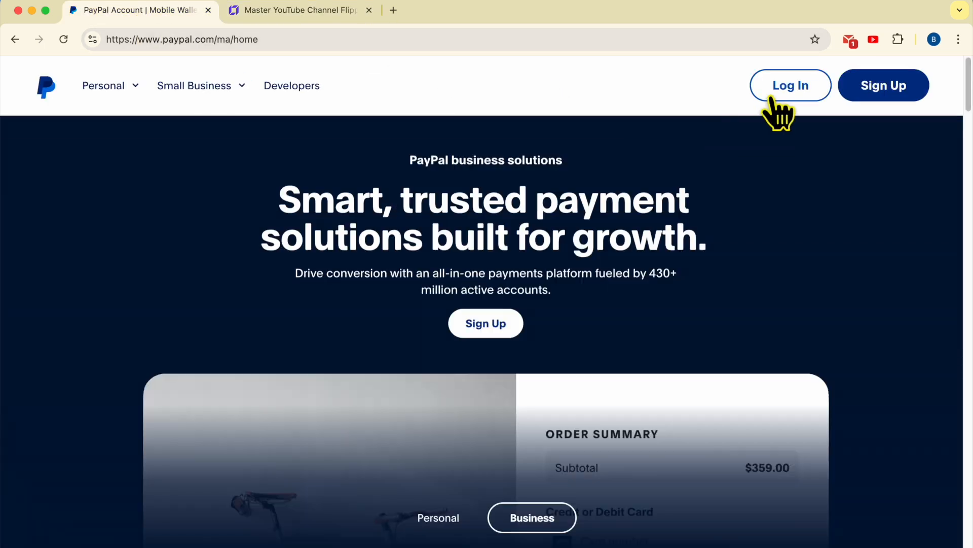
left_click(784, 87)
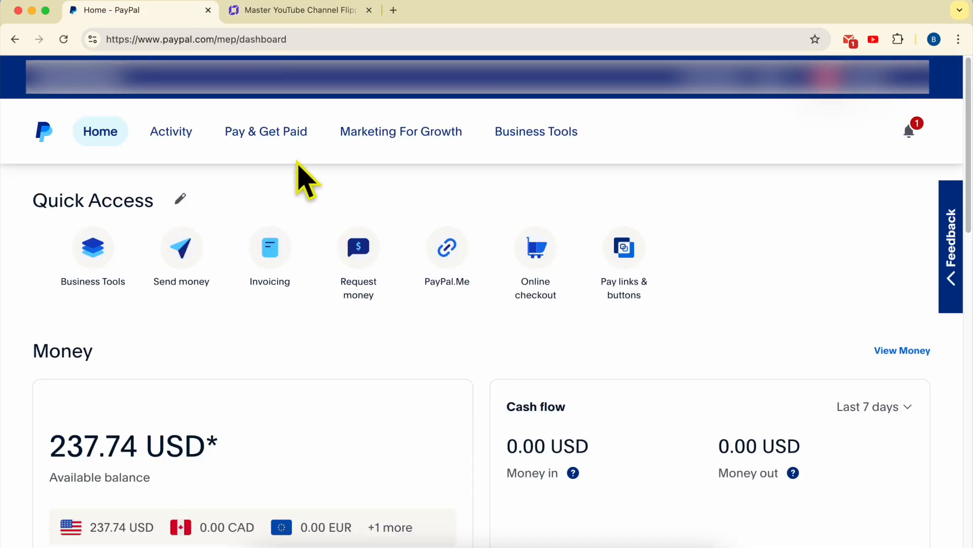
left_click(288, 142)
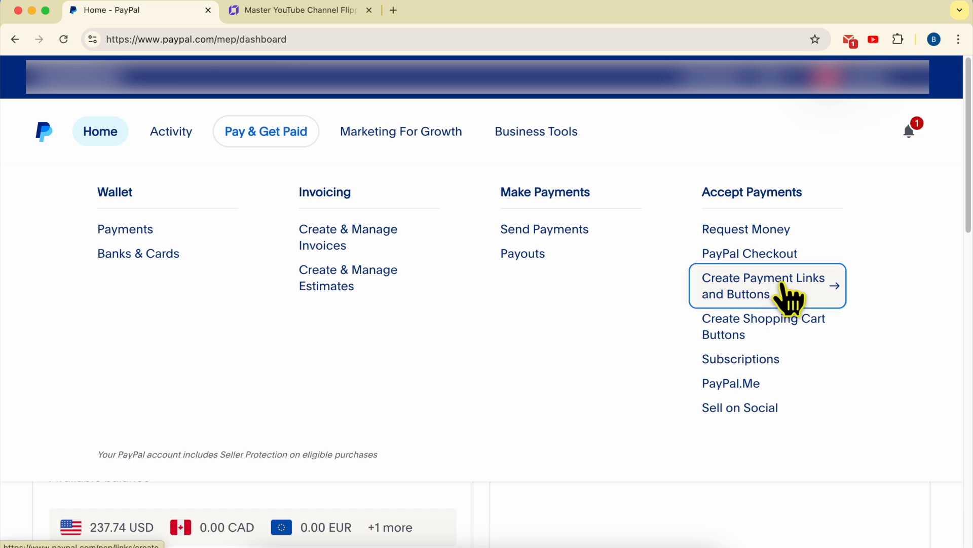
left_click(789, 299)
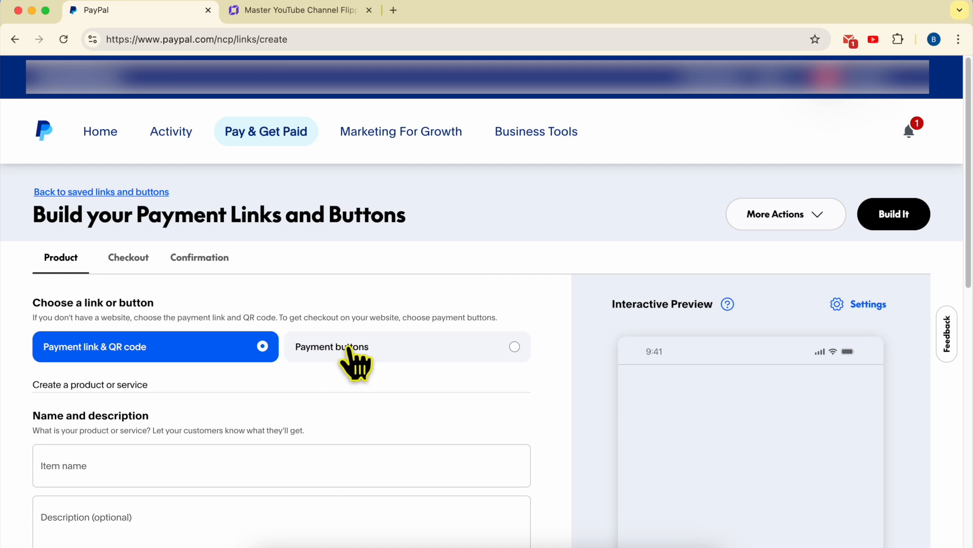
left_click(376, 346)
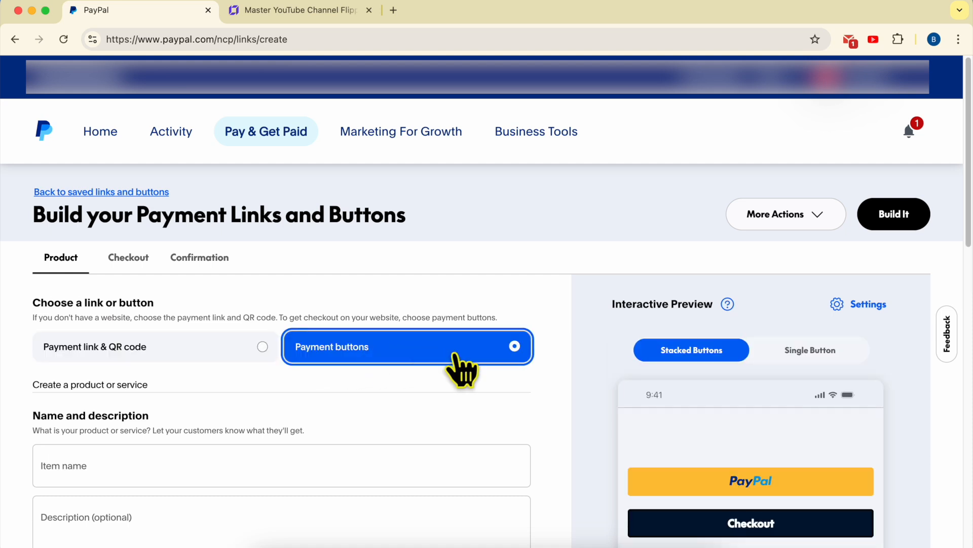
- Name the item "Youtube Channel Flipping course" and give it the description "Describe your course here"
scroll(459, 368, "down", 2)
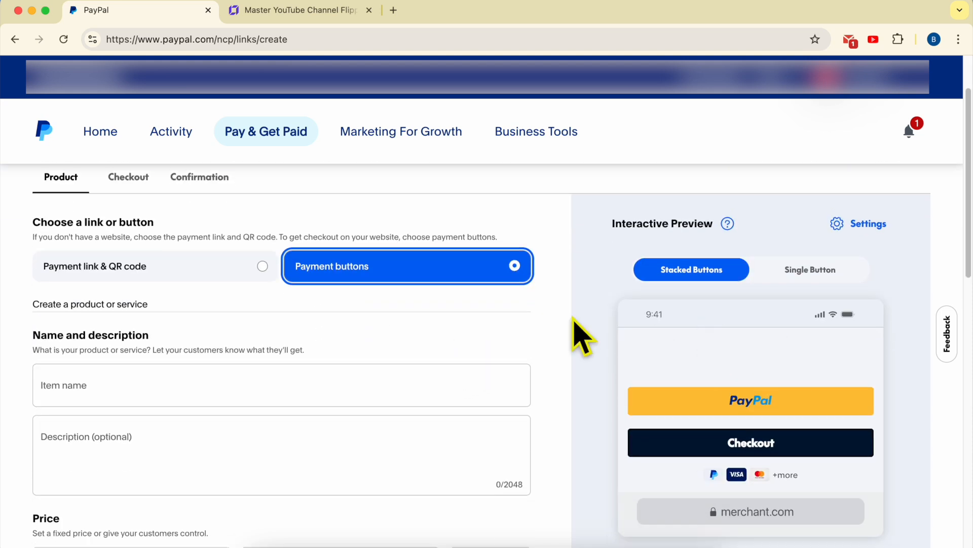
left_click(105, 383)
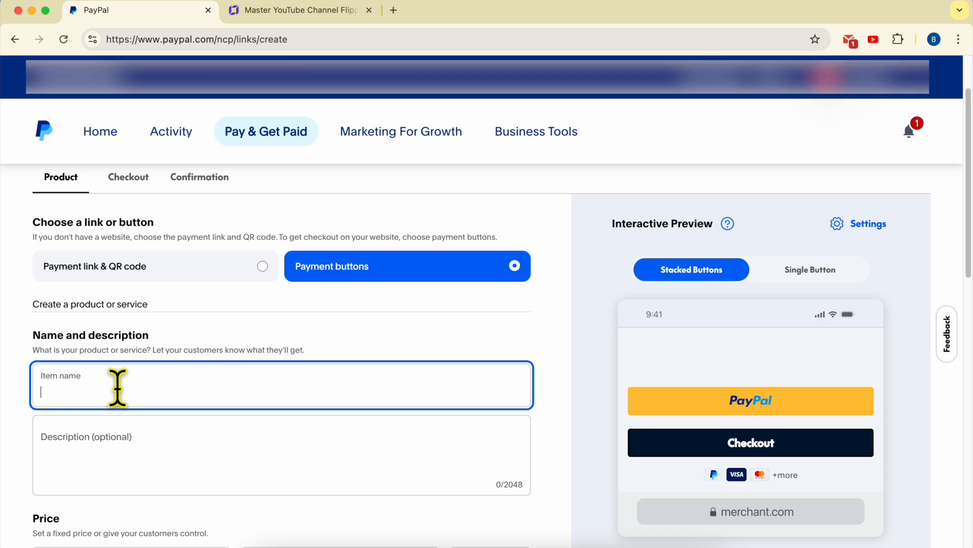
type("Youtube Channel Flipping course")
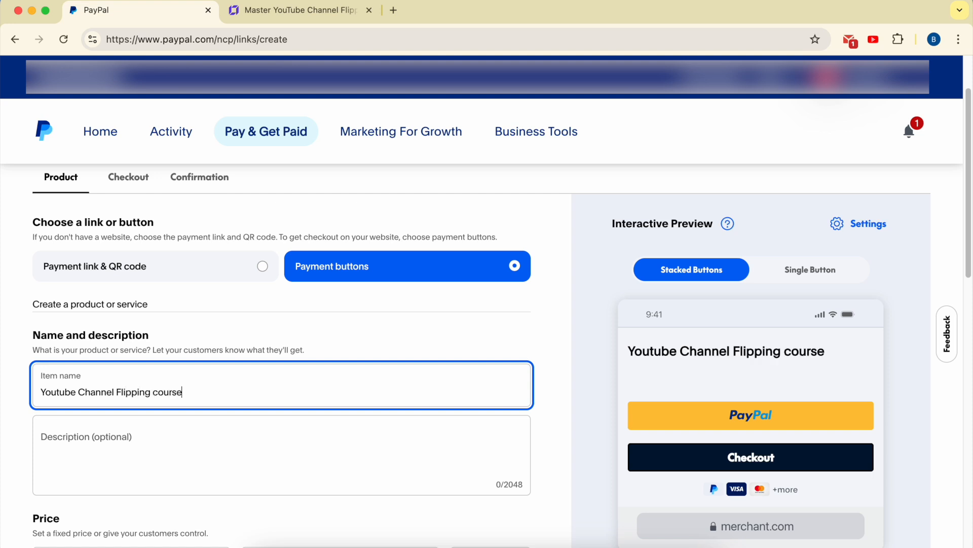
left_click(93, 441)
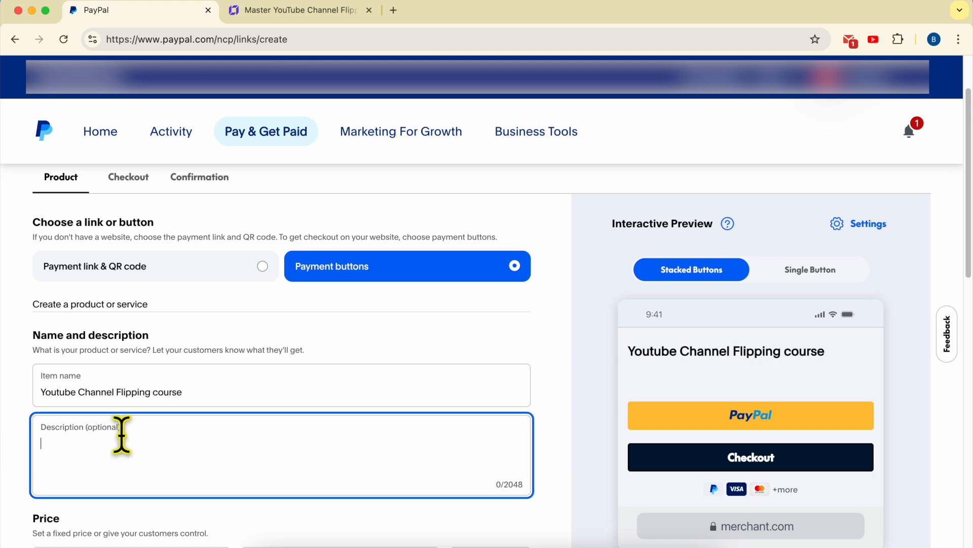
type("DE")
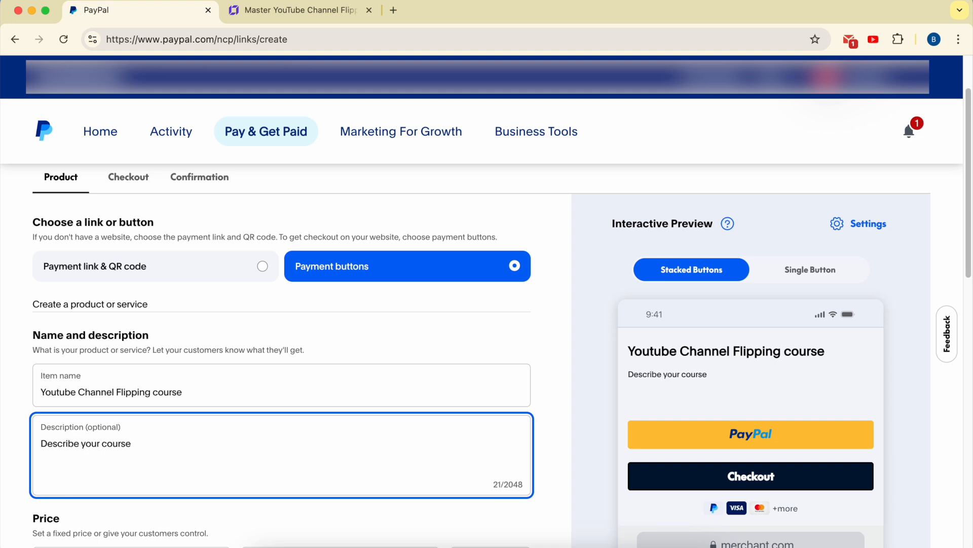
- Set the product's price type to One set price, with a price of 197 in USD
scroll(191, 441, "down", 3)
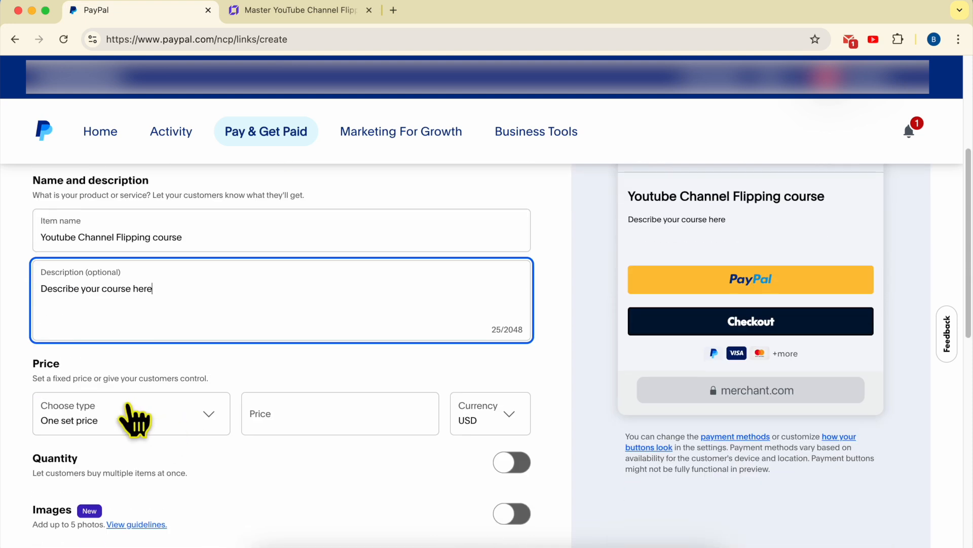
left_click(138, 422)
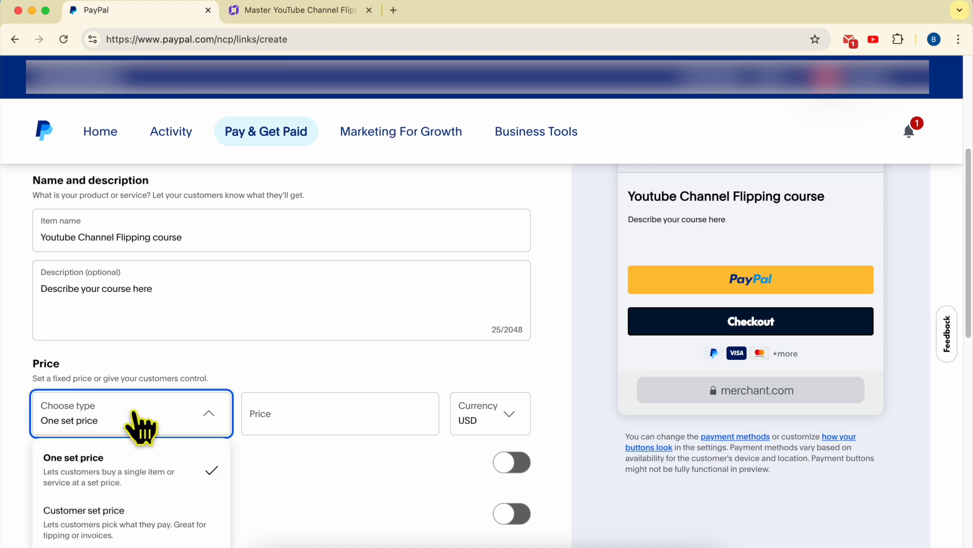
scroll(196, 411, "down", 2)
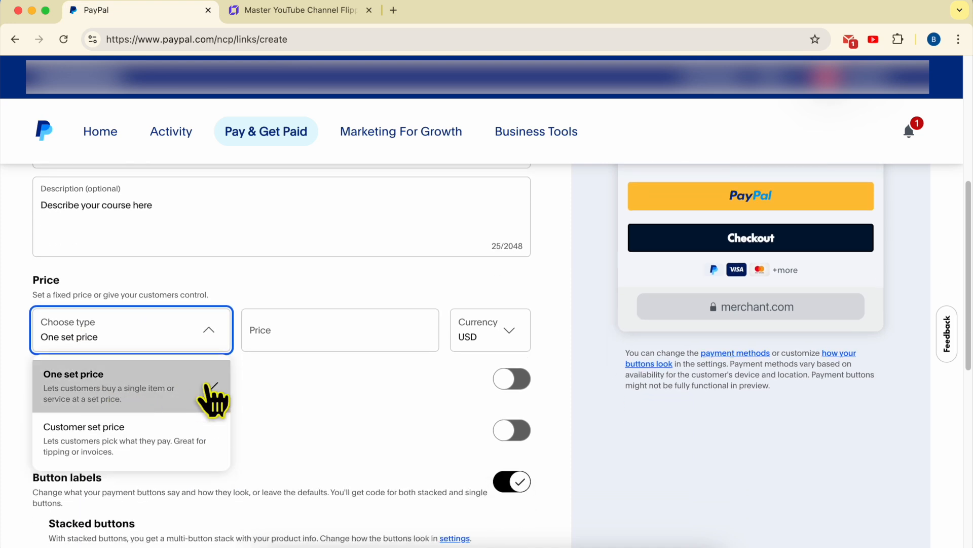
left_click(147, 406)
left_click(311, 347)
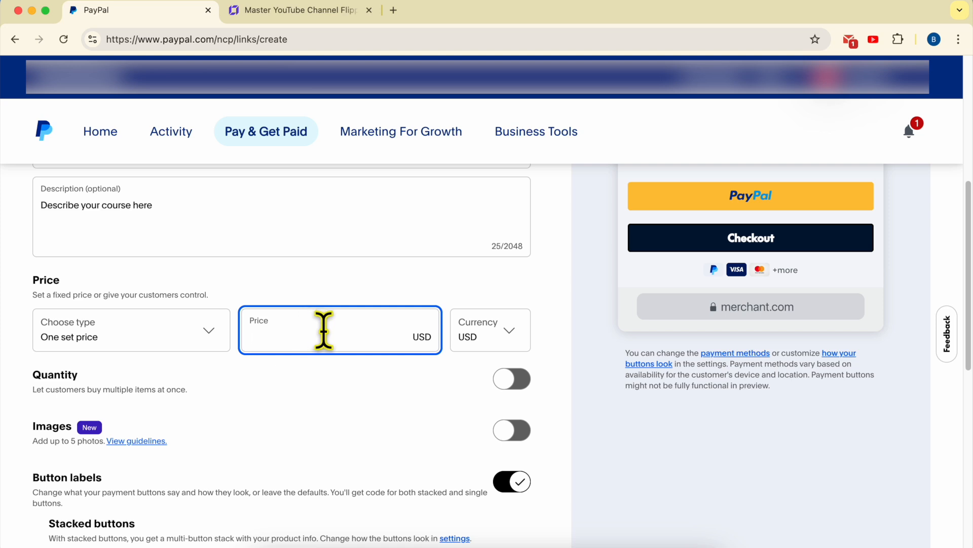
type("197")
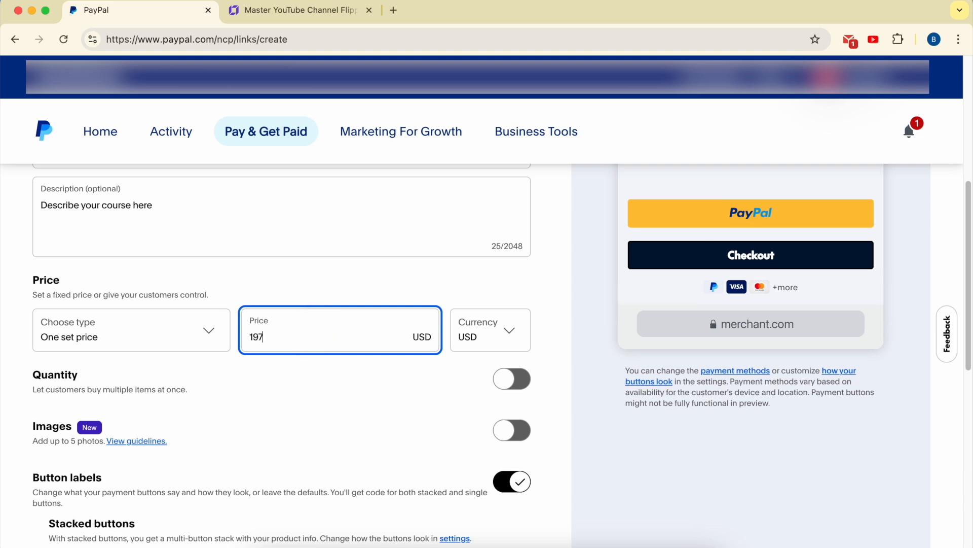
left_click(499, 333)
scroll(502, 411, "down", 5)
scroll(501, 413, "down", 2)
left_click(375, 422)
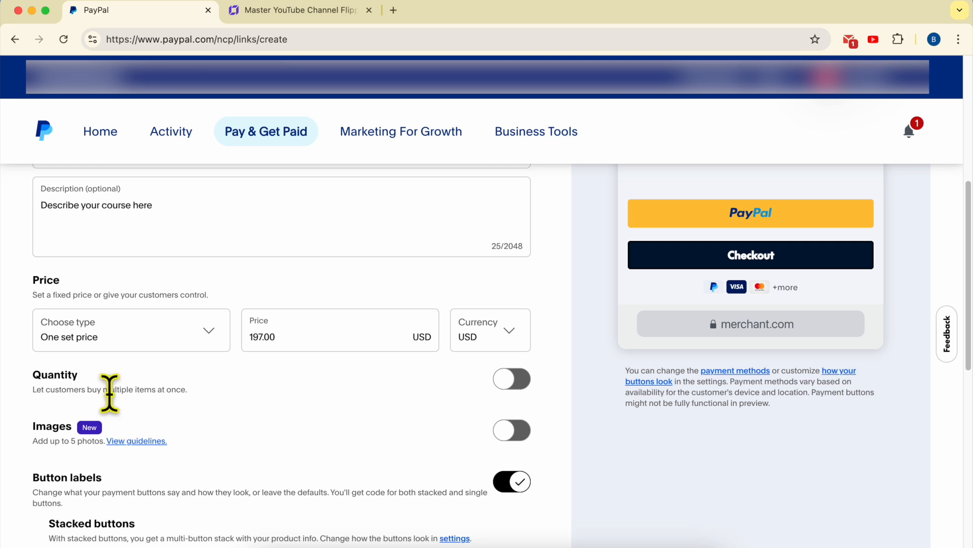
- Try out the Quantity option with a maximum of 100, and turn the option off again
left_click(511, 379)
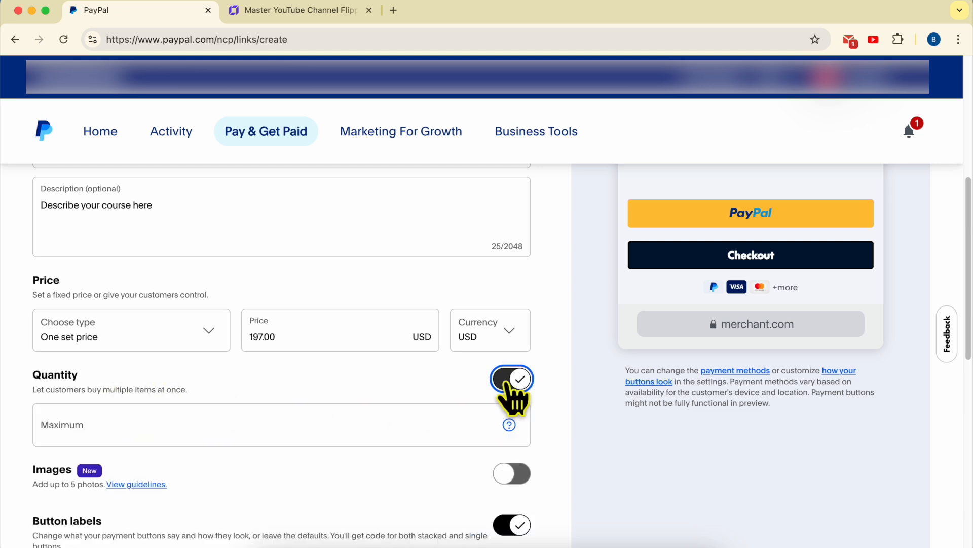
left_click(227, 426)
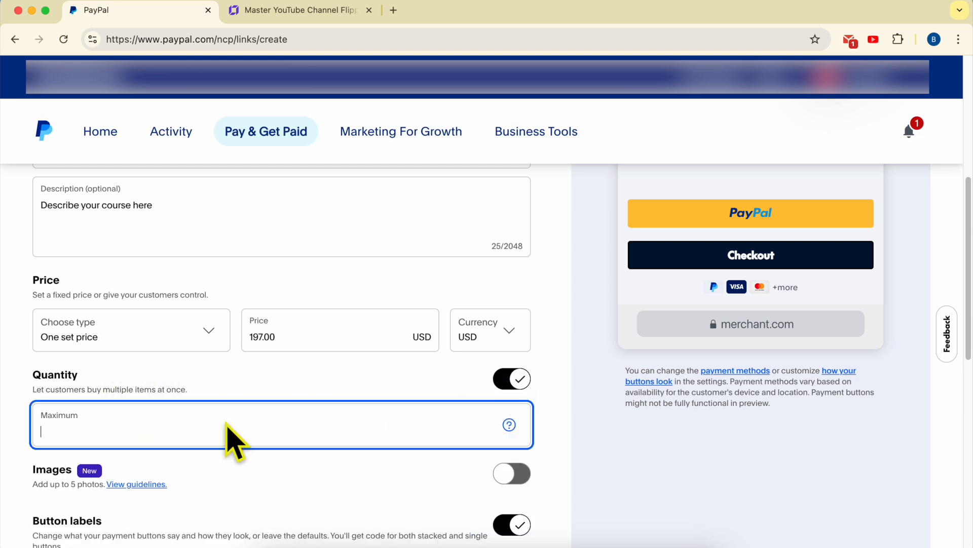
type("100")
left_click(315, 387)
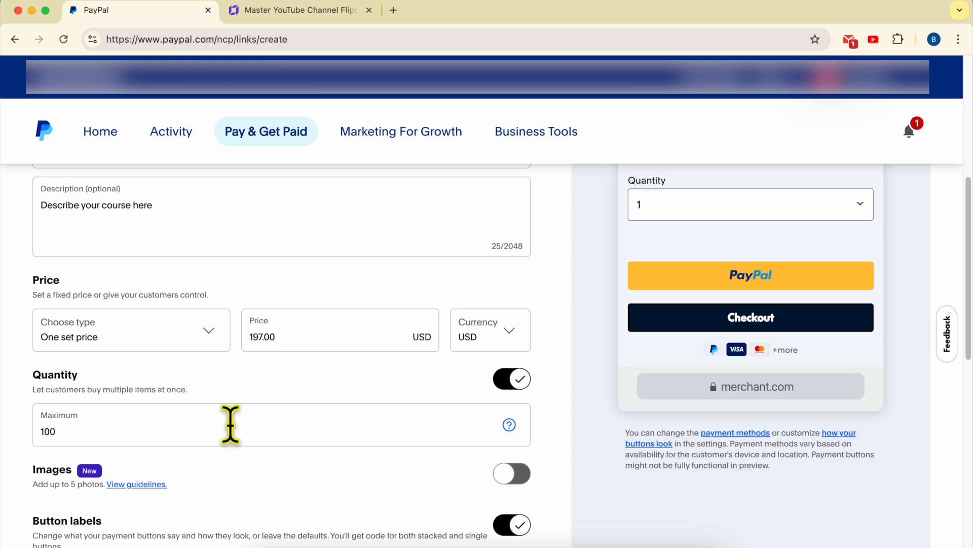
left_click(513, 378)
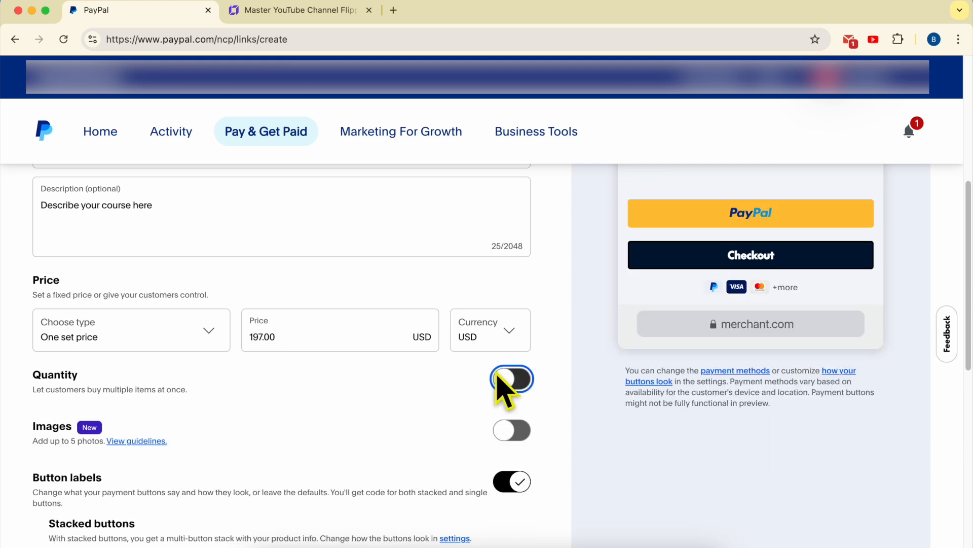
- Enable product images, upload pexels-rdne-7915368.jpg from the Downloads folder, and check how it looks in the preview
scroll(278, 449, "down", 1)
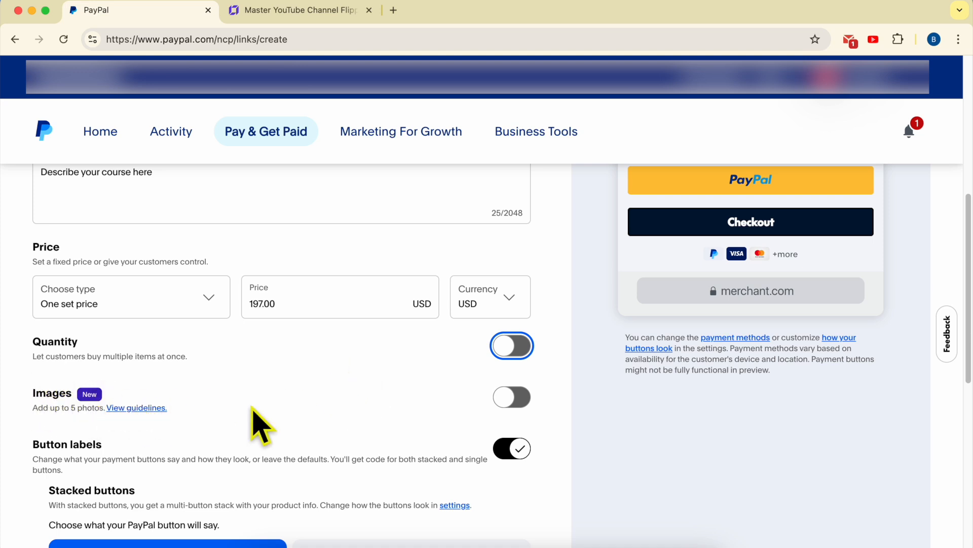
left_click(502, 403)
scroll(502, 411, "down", 4)
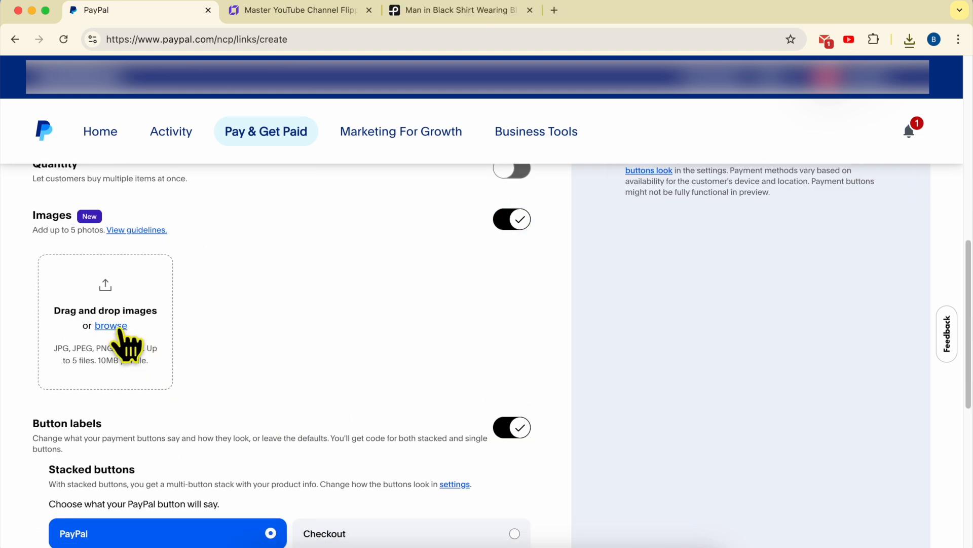
left_click(114, 327)
left_click(274, 127)
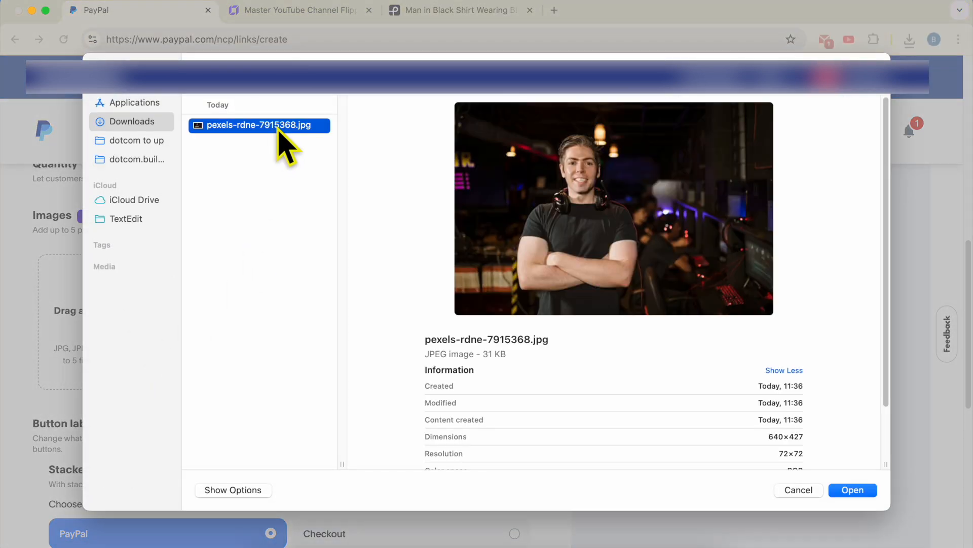
double_click(276, 128)
scroll(316, 328, "up", 1)
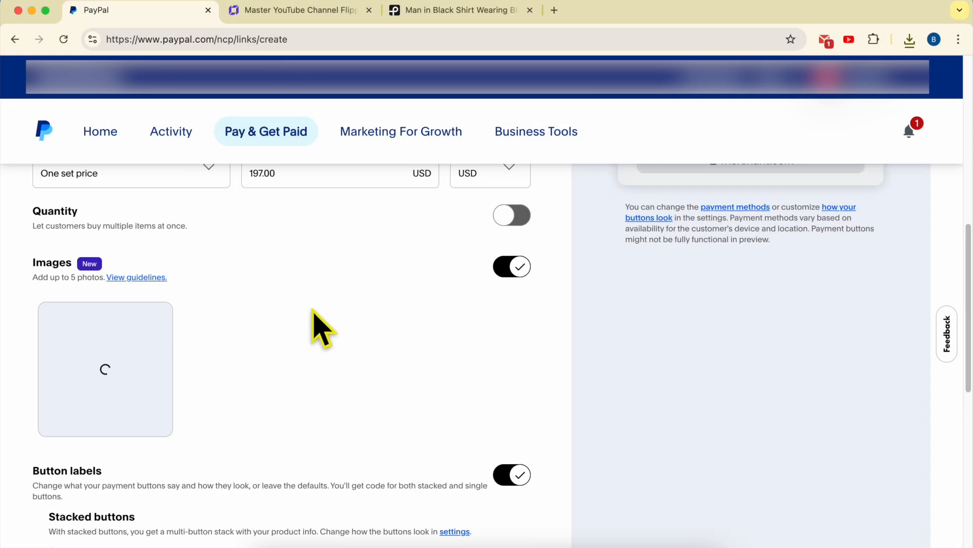
scroll(321, 328, "up", 3)
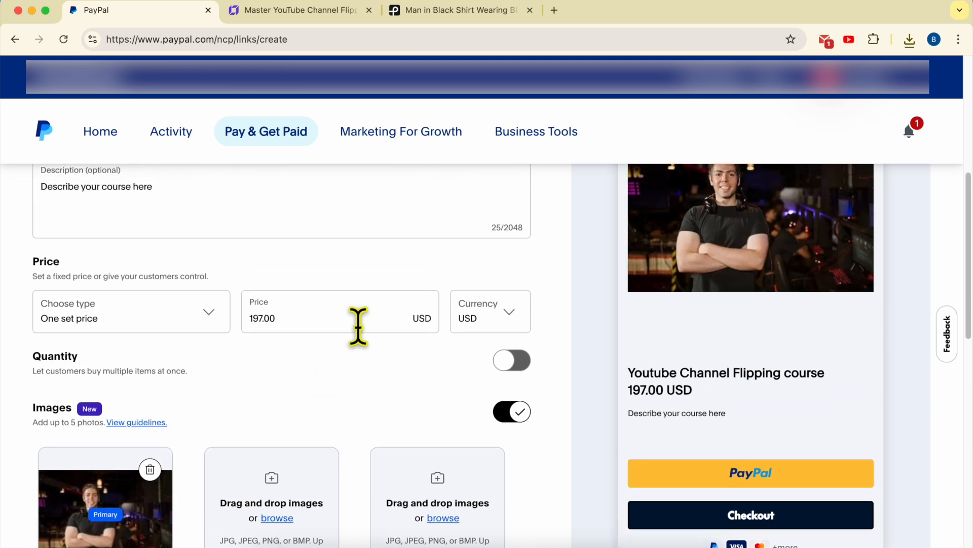
scroll(806, 279, "up", 2)
scroll(284, 367, "down", 4)
scroll(745, 336, "up", 5)
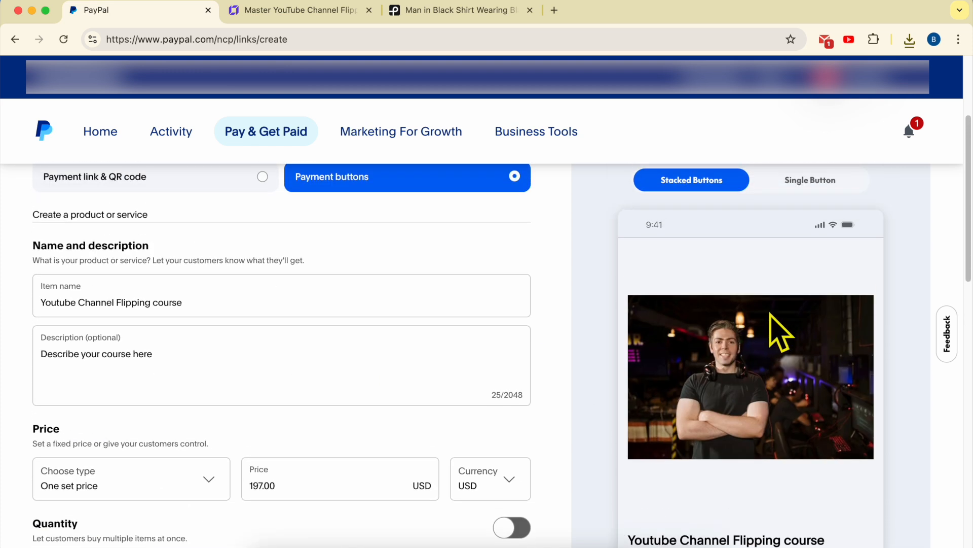
scroll(785, 330, "down", 5)
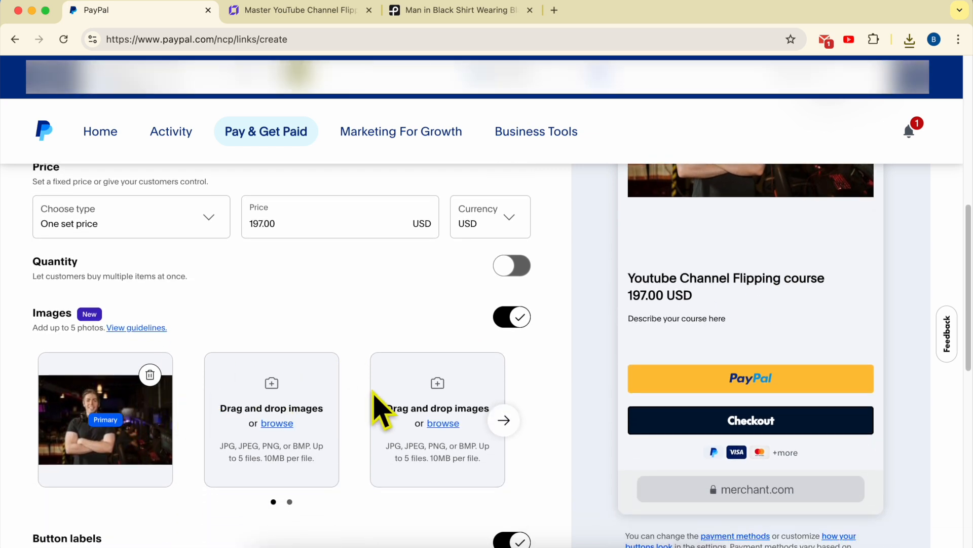
scroll(372, 391, "down", 1)
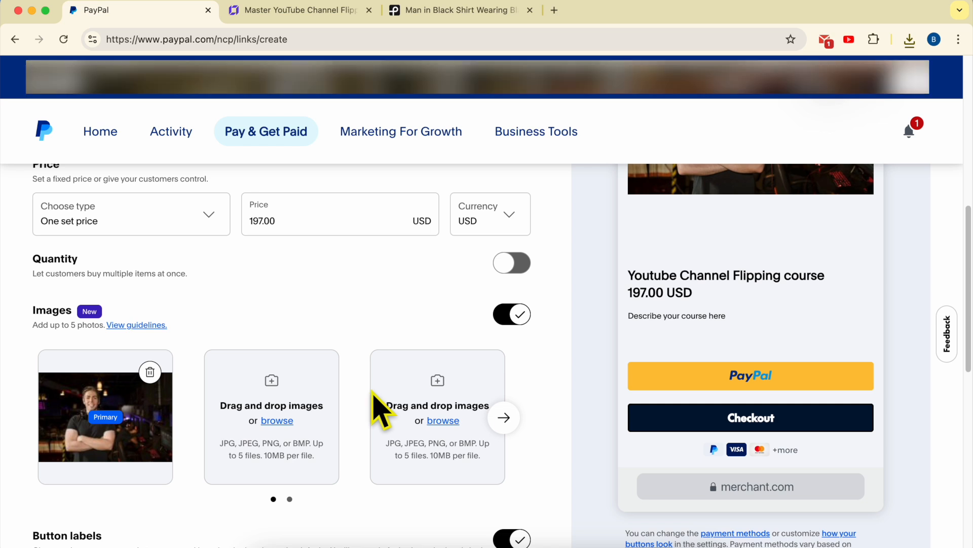
- Delete the uploaded product image and turn off the Images option
left_click(150, 373)
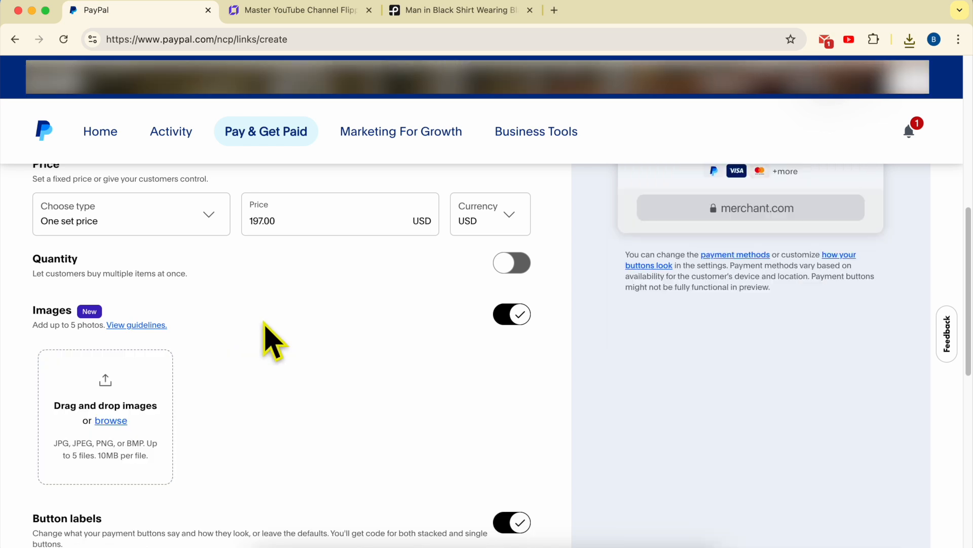
left_click(518, 317)
- Read the stacked buttons description and try the Checkout, Pay and Buy Now labels before choosing PayPal again
scroll(152, 334, "down", 3)
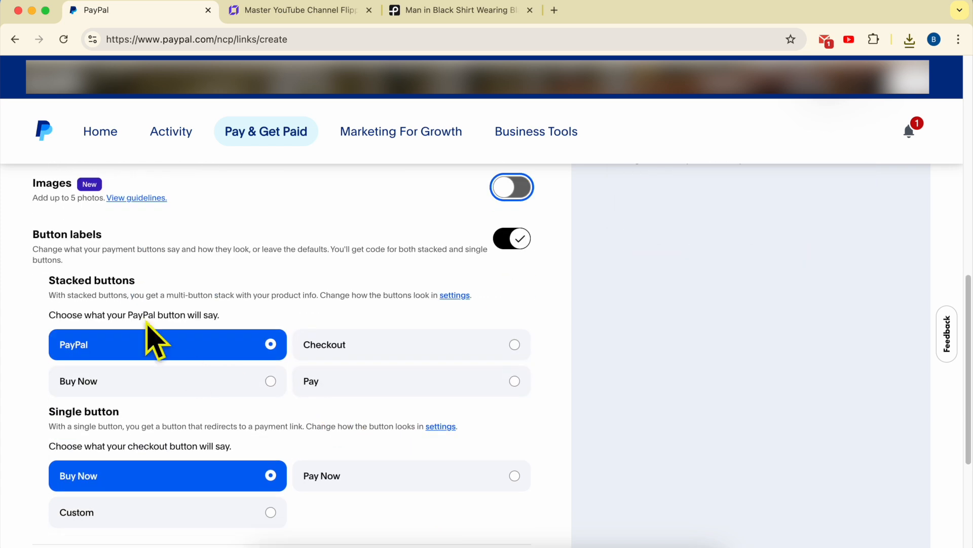
left_click_drag(30, 235, 144, 236)
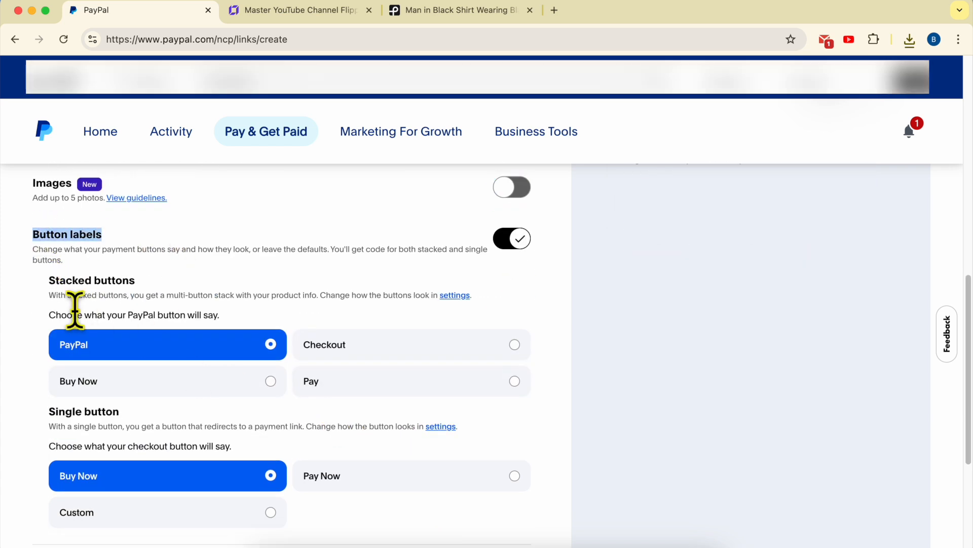
left_click_drag(48, 283, 172, 304)
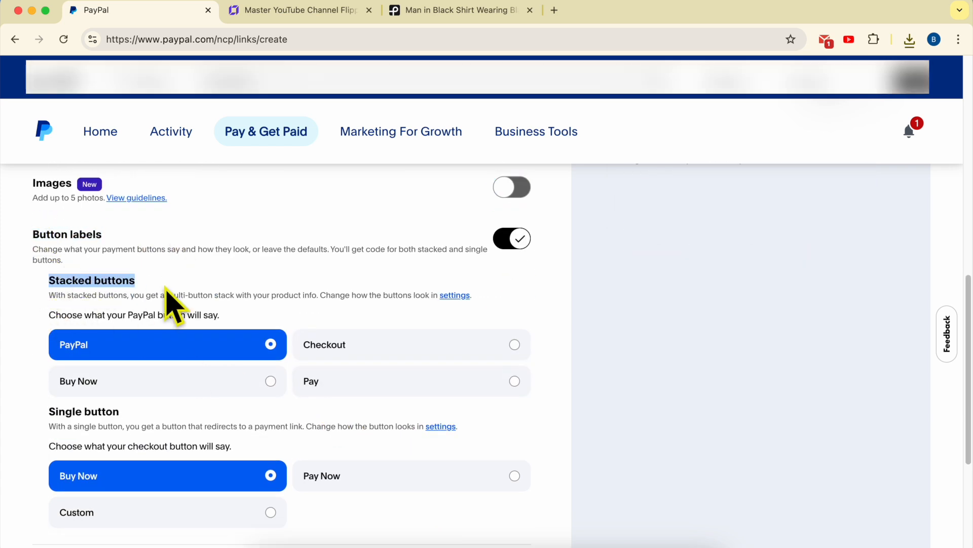
left_click_drag(56, 295, 318, 298)
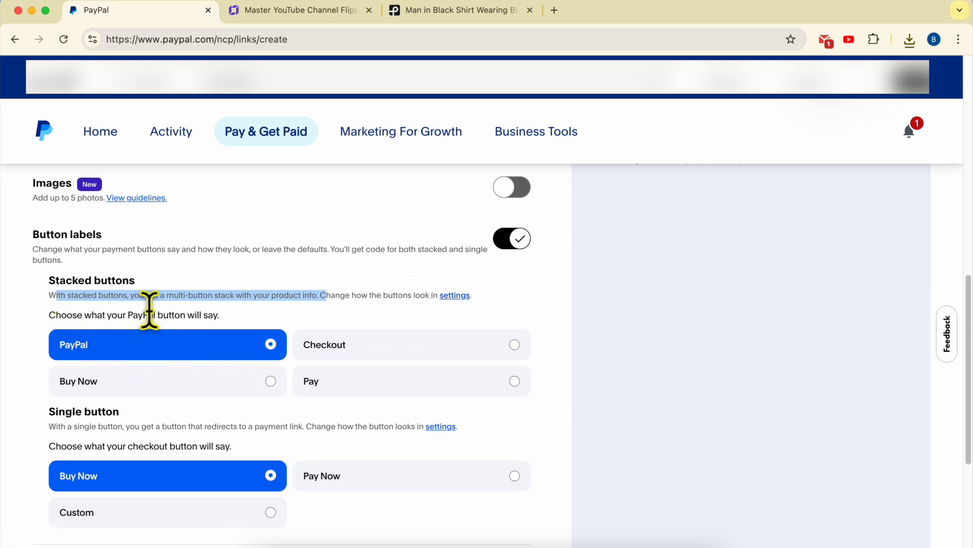
left_click(395, 350)
scroll(504, 365, "up", 1)
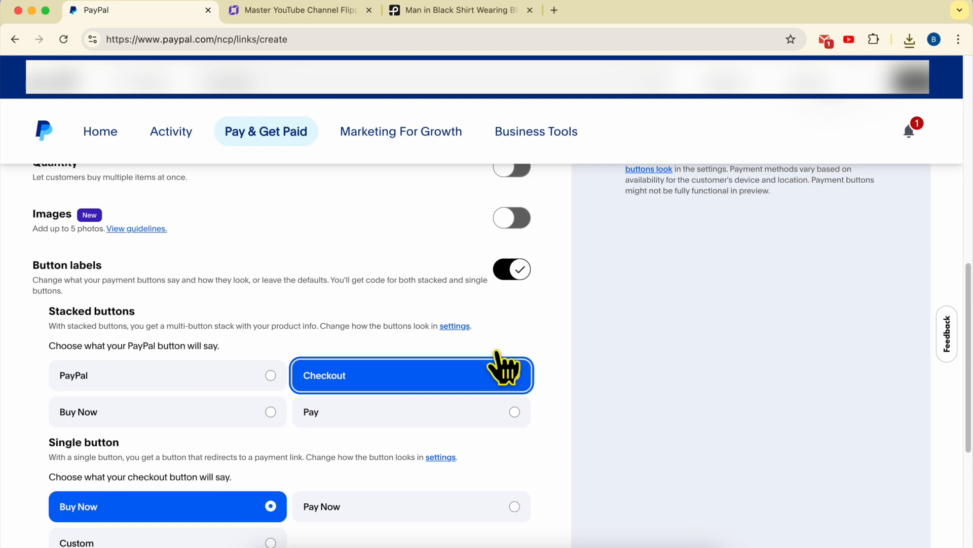
left_click(379, 429)
left_click(198, 431)
left_click(232, 401)
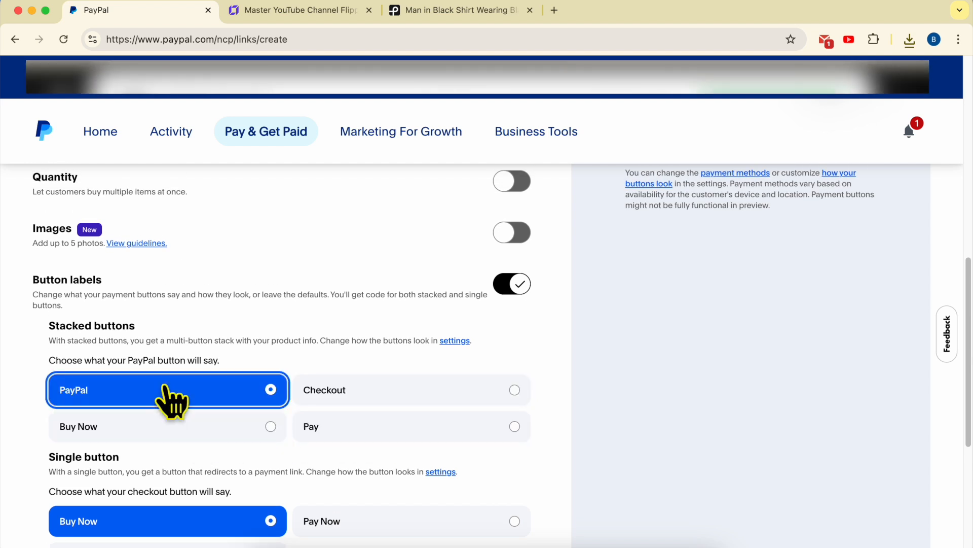
- Set the single button's label to Pay Now and show the Single Button version in the interactive preview
scroll(239, 412, "down", 3)
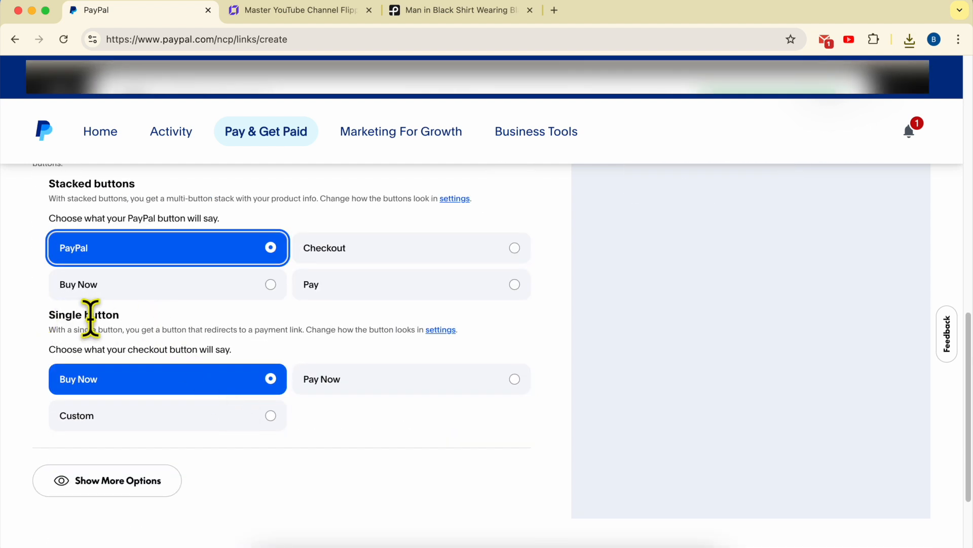
left_click(361, 387)
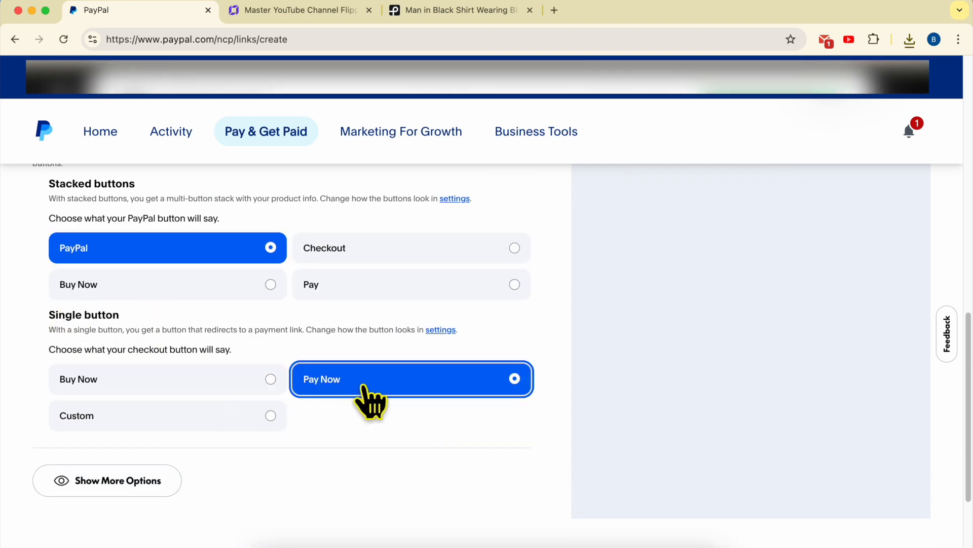
scroll(461, 424, "up", 12)
scroll(582, 434, "down", 4)
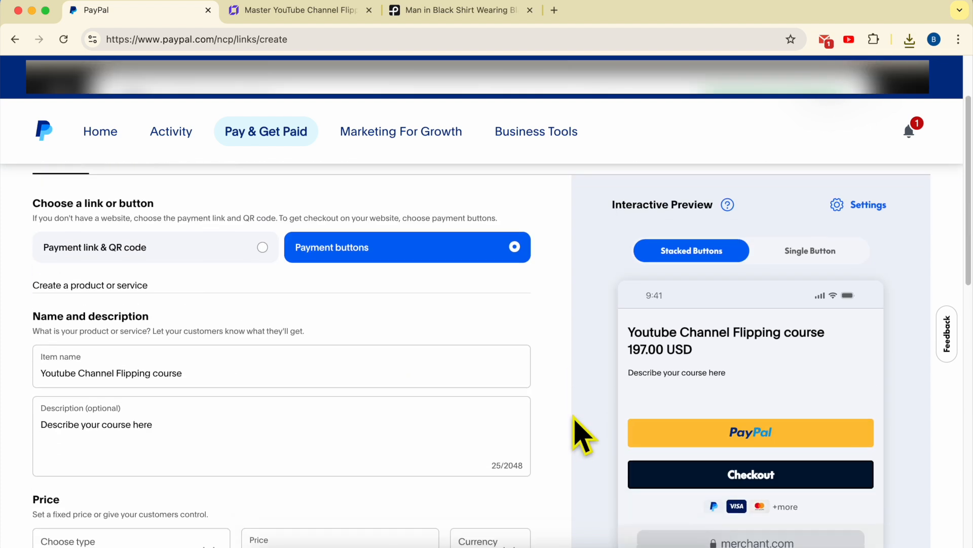
scroll(582, 435, "up", 5)
left_click(819, 354)
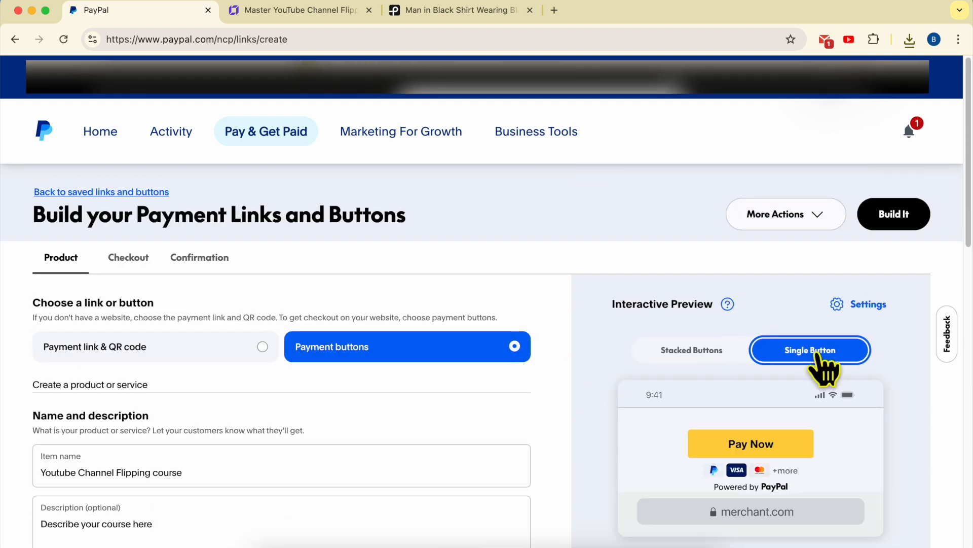
- Try the Custom, Buy Now and Pay Now labels for the single button, comparing Buy Now and Pay Now in the preview
scroll(552, 424, "down", 10)
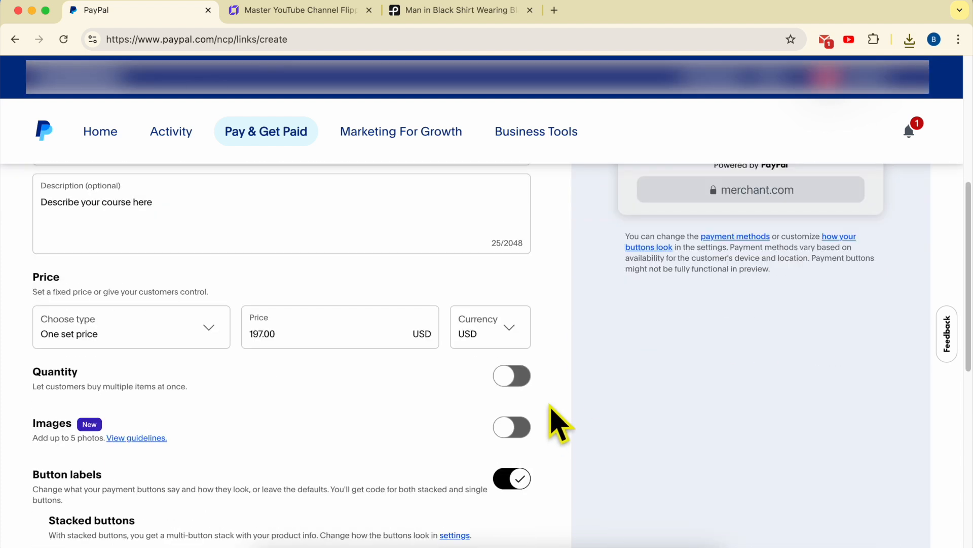
left_click(185, 380)
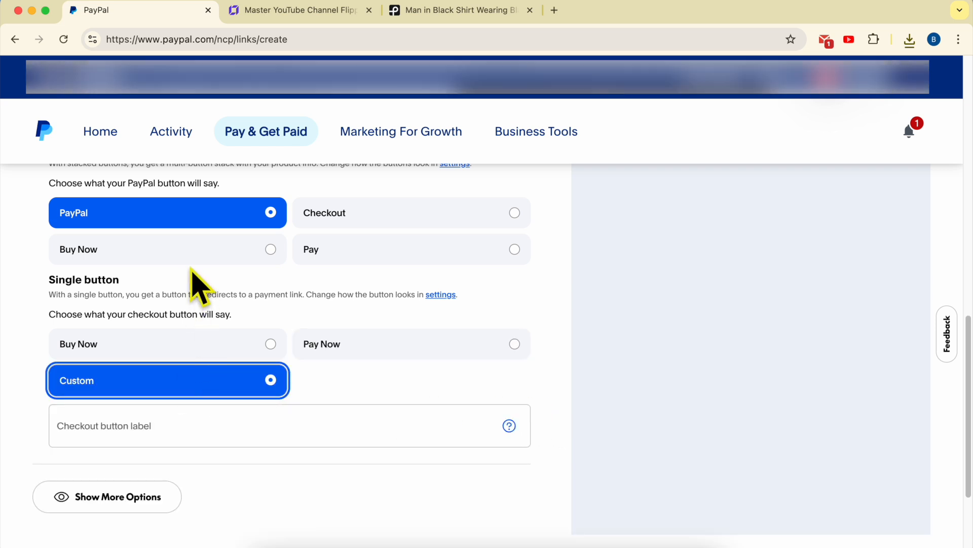
scroll(192, 350, "up", 1)
left_click(184, 368)
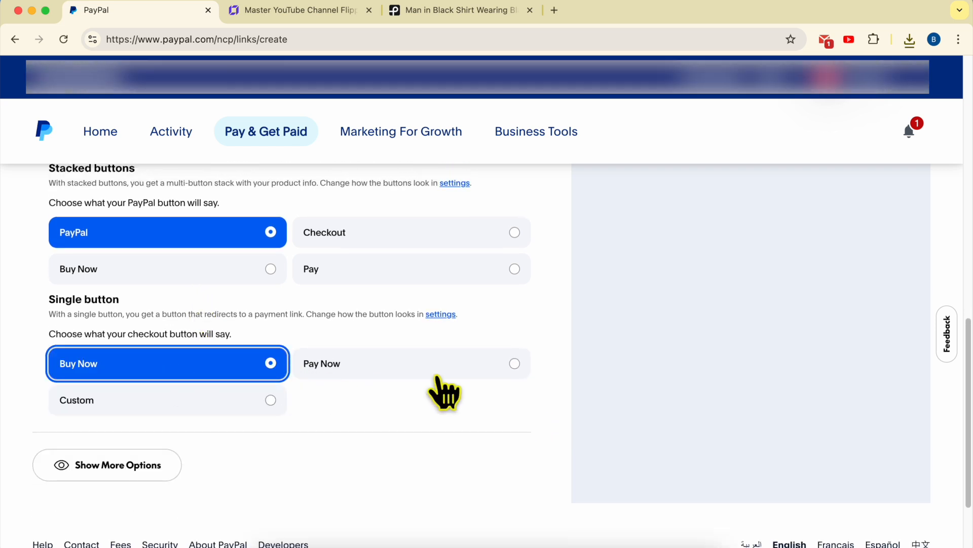
scroll(662, 406, "up", 10)
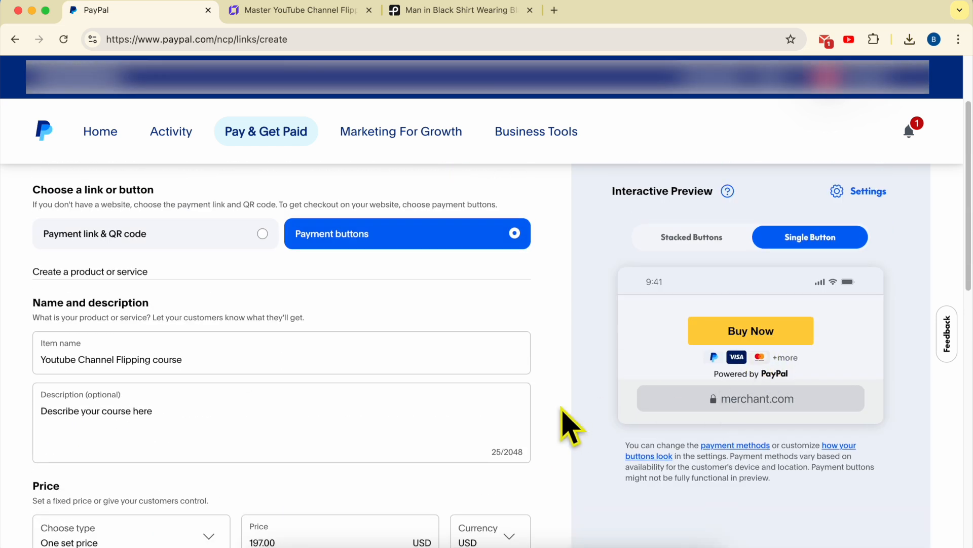
scroll(569, 424, "down", 10)
left_click(348, 434)
scroll(643, 364, "up", 8)
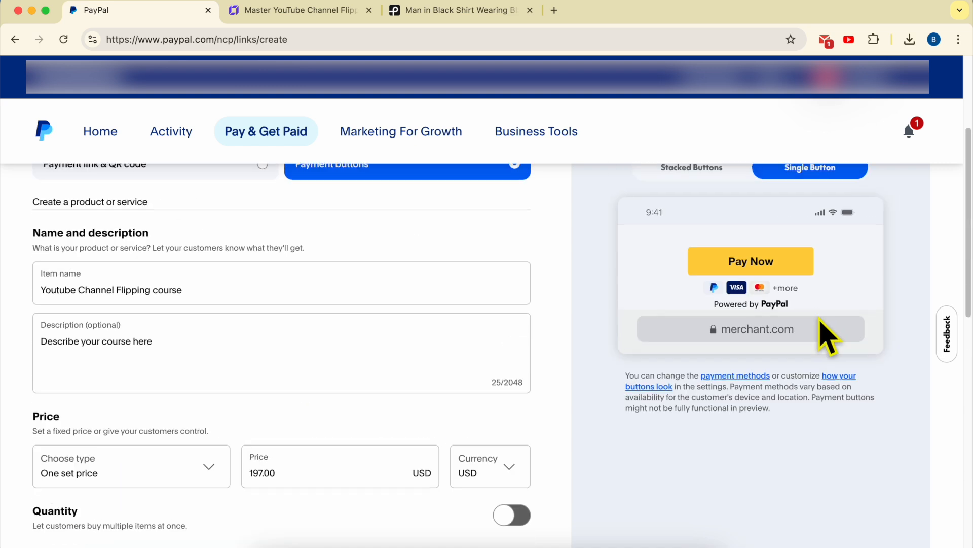
- Give the single button a custom checkout label reading "custom" and check it in the preview
scroll(341, 402, "down", 7)
scroll(129, 421, "down", 5)
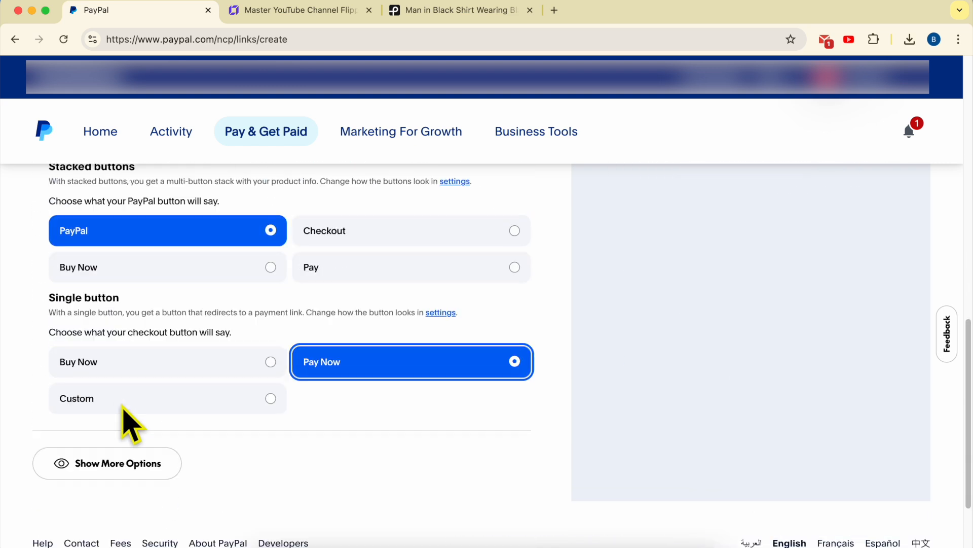
left_click(127, 312)
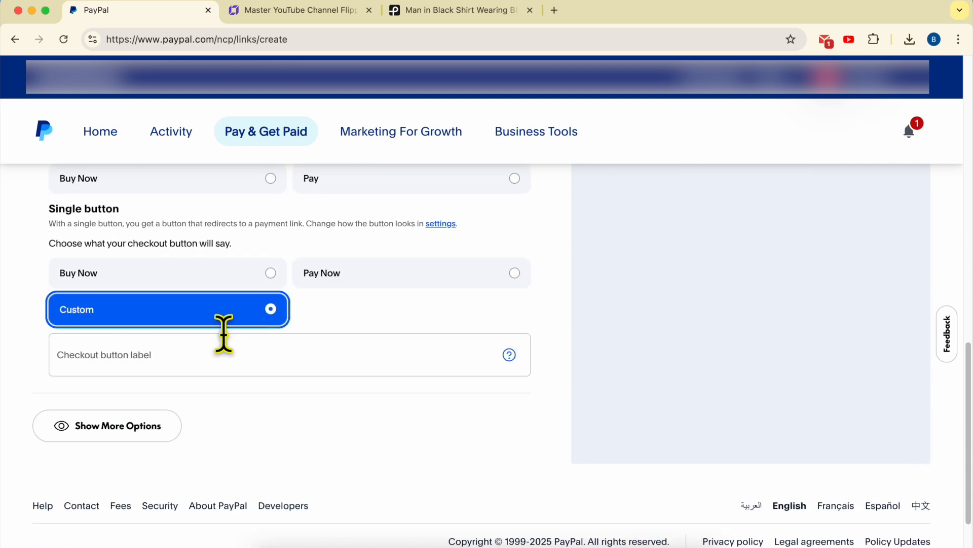
left_click(163, 355)
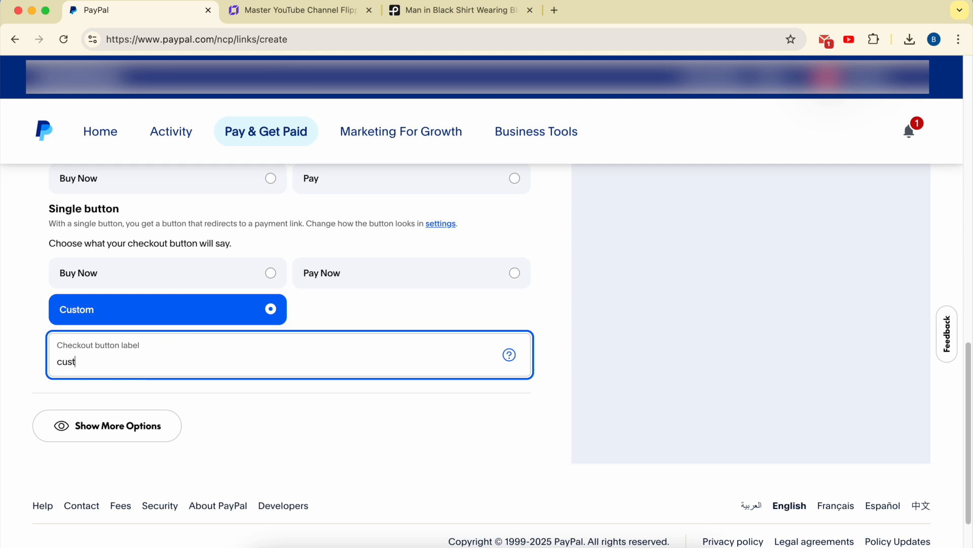
scroll(631, 341, "up", 10)
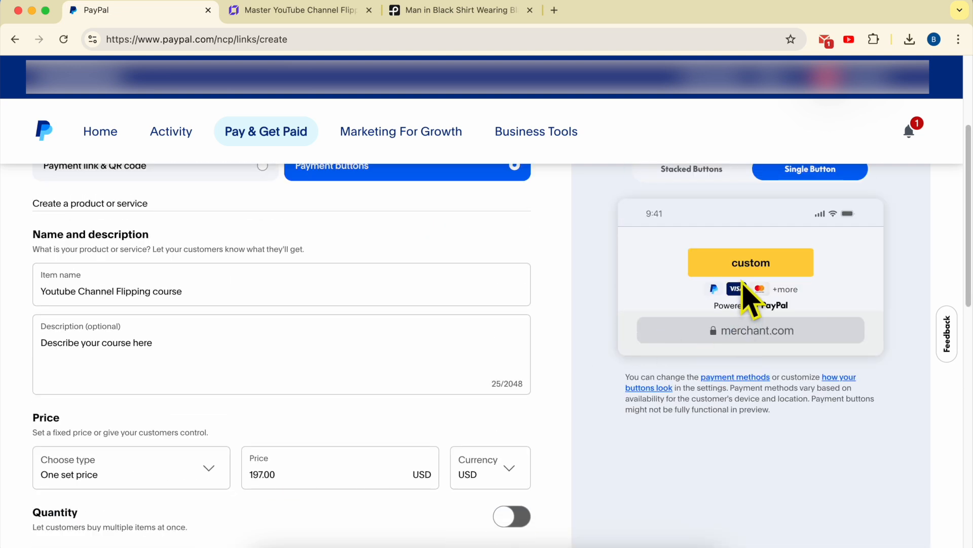
- Try the Checkout label for the stacked PayPal button, settle on Pay, and return to the preview
scroll(283, 413, "down", 10)
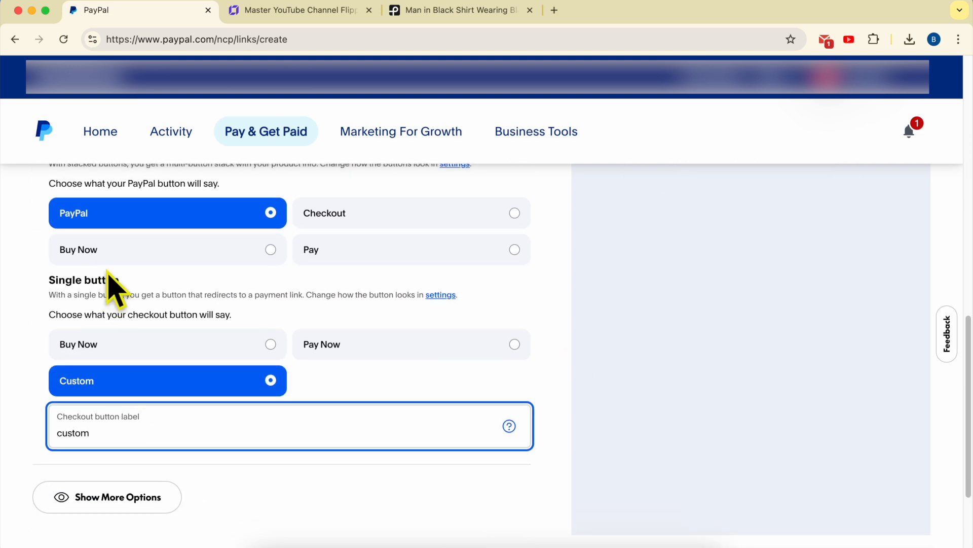
scroll(94, 233, "up", 1)
left_click(336, 262)
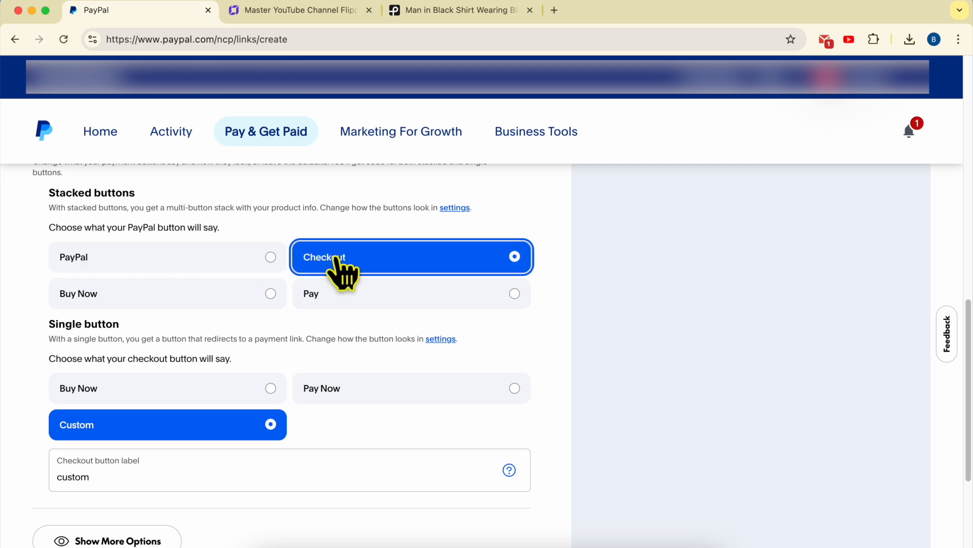
left_click(355, 301)
scroll(786, 314, "up", 10)
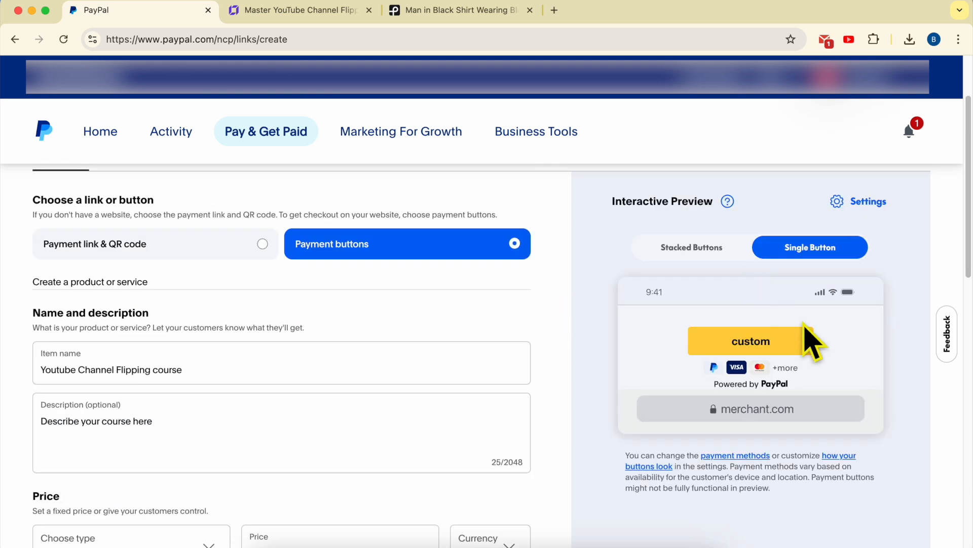
- Set the stacked PayPal button's label to Buy Now and check it in the stacked buttons preview
left_click(695, 247)
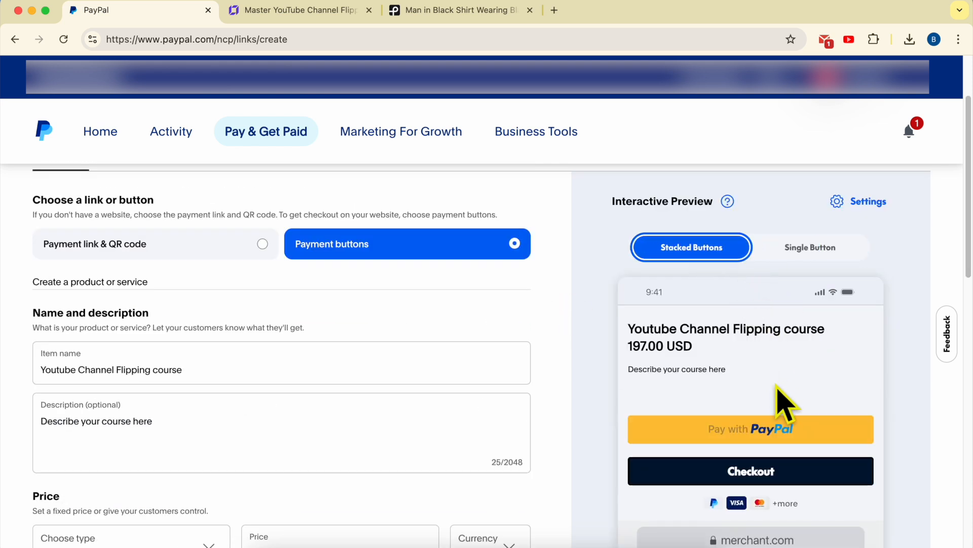
scroll(751, 431, "down", 15)
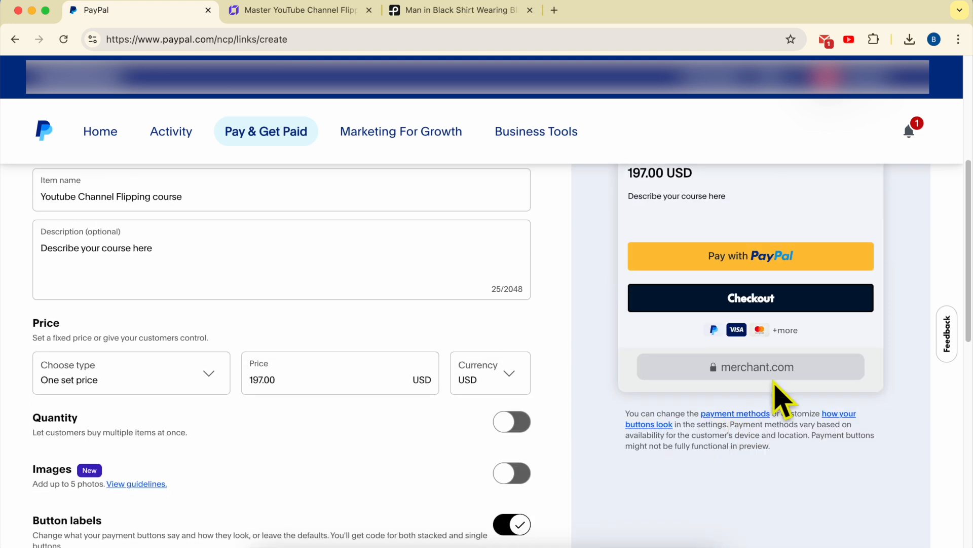
scroll(135, 310, "up", 3)
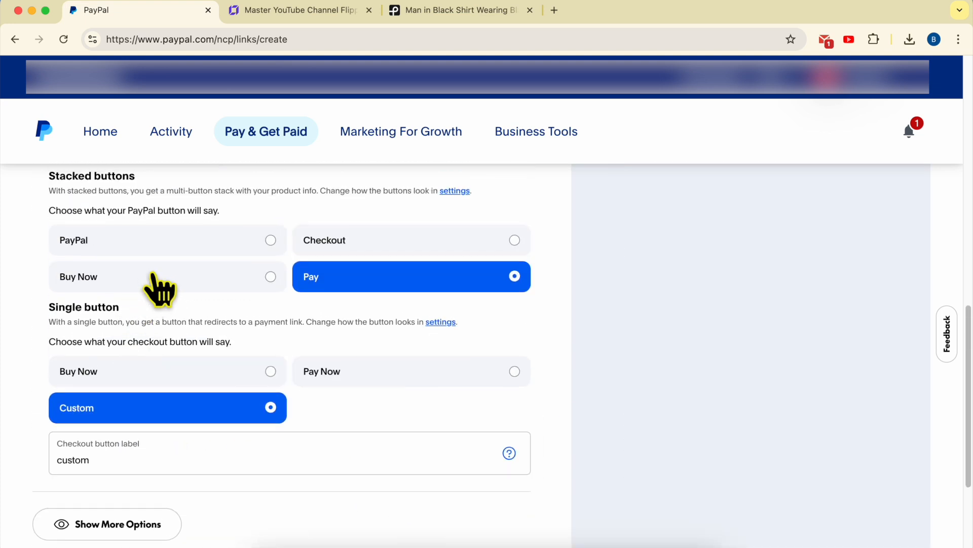
left_click(158, 277)
scroll(717, 326, "down", 4)
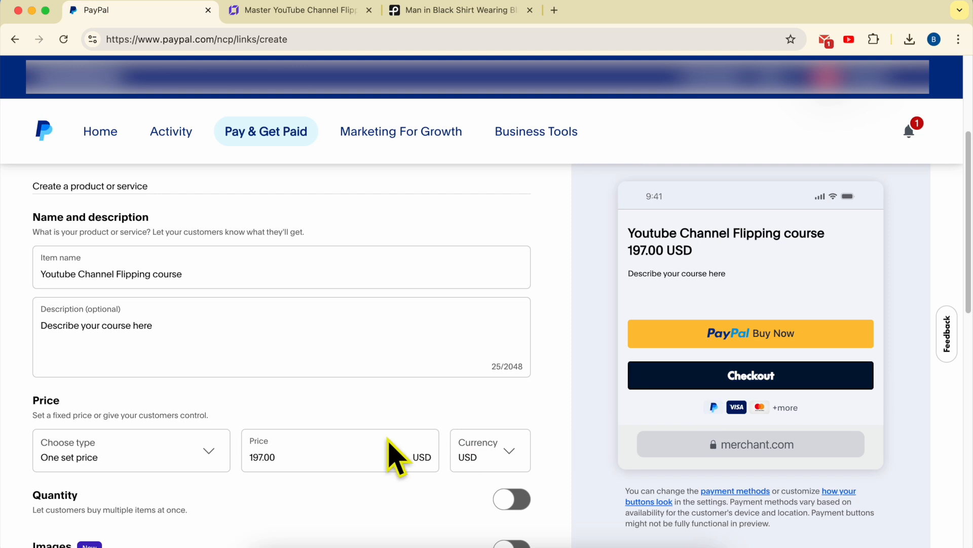
- Set the single button's checkout label to Buy Now
scroll(305, 441, "down", 10)
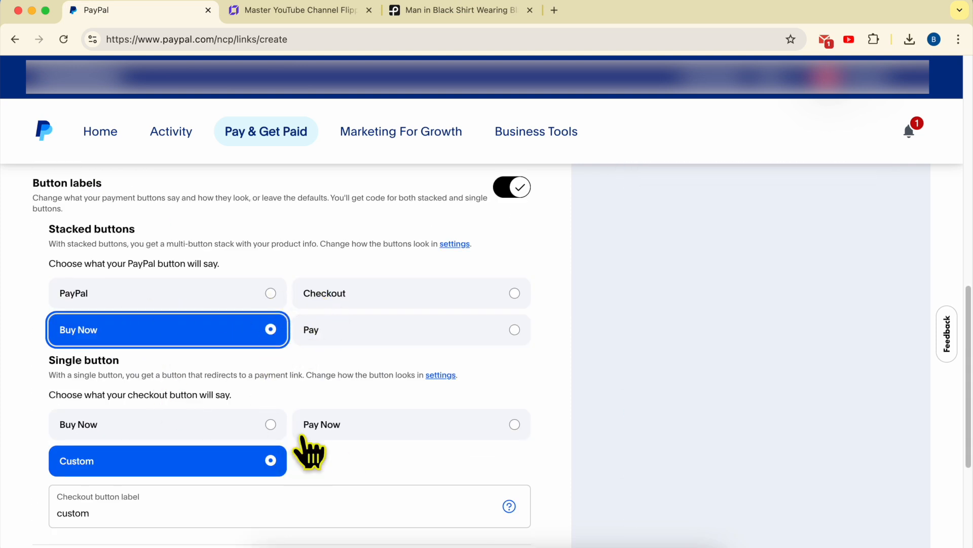
scroll(304, 446, "down", 1)
left_click(233, 403)
scroll(324, 446, "down", 3)
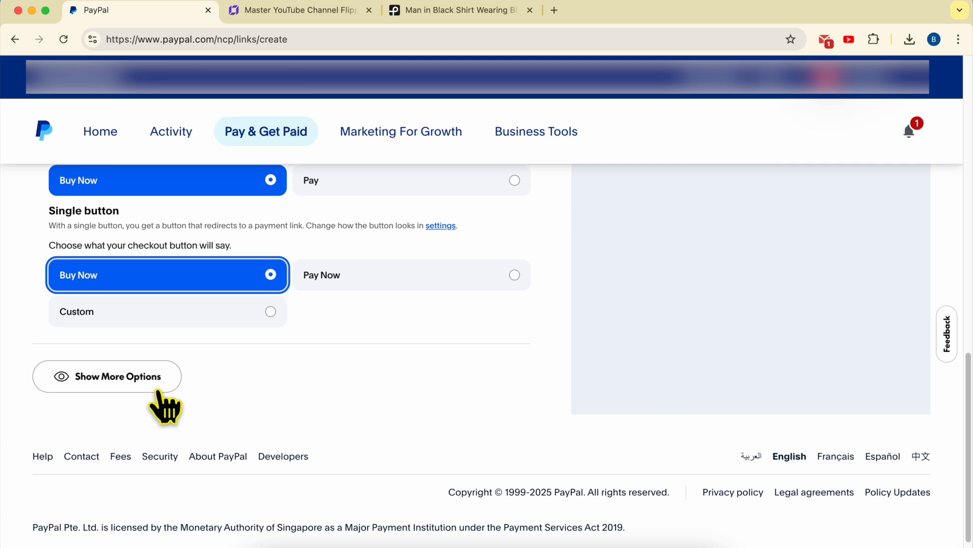
- Reveal the additional product options and try the customer note setting, leaving it turned off
left_click(147, 381)
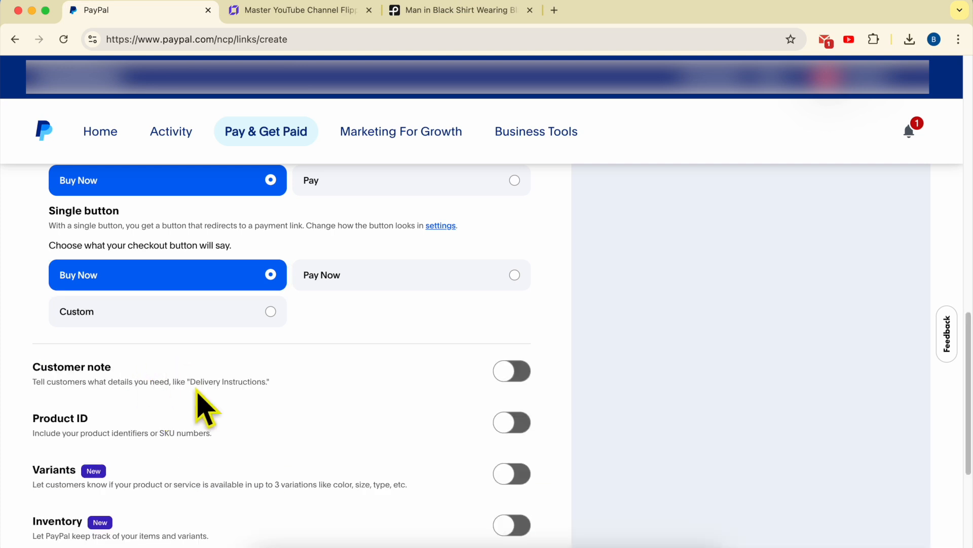
scroll(199, 393, "down", 1)
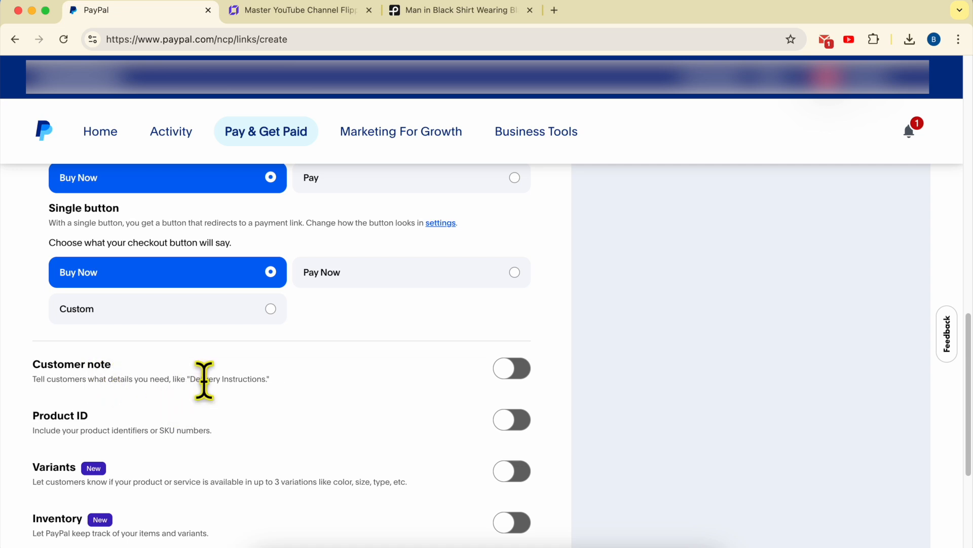
left_click(517, 370)
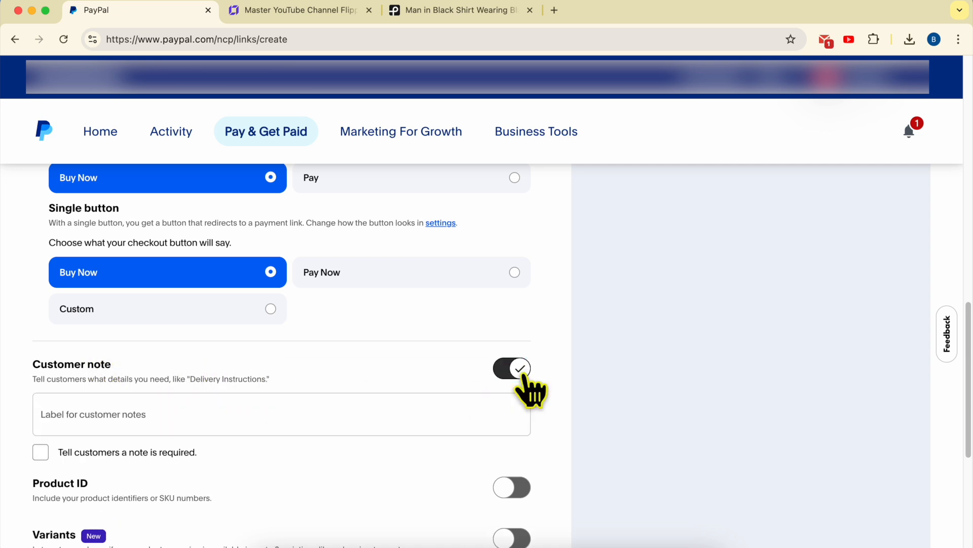
left_click(517, 370)
scroll(227, 426, "down", 3)
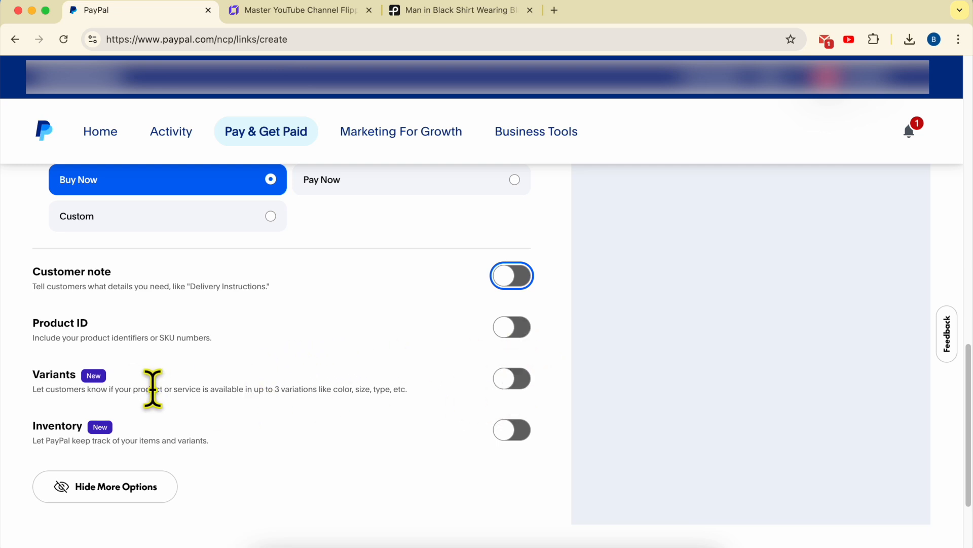
- Turn off shipping address collection in the checkout settings
scroll(406, 430, "up", 15)
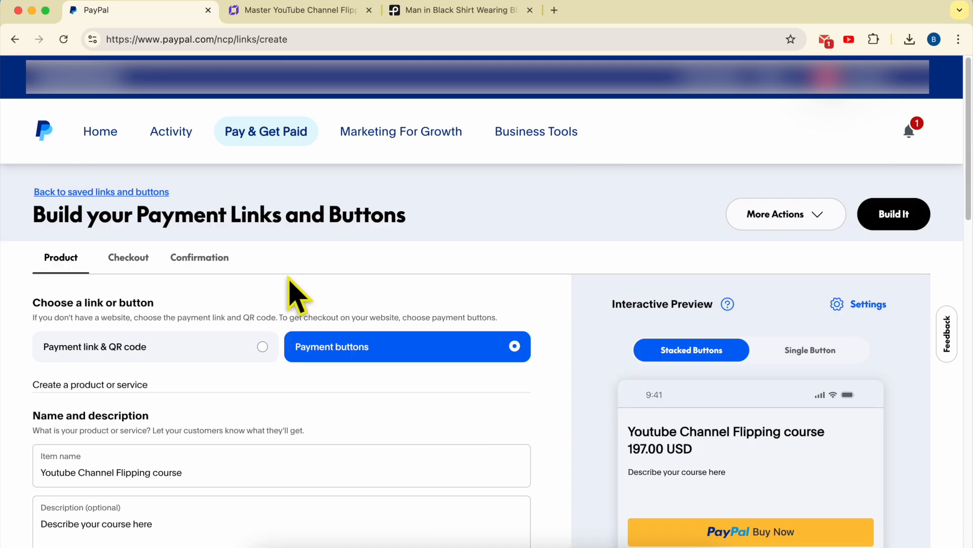
left_click(148, 263)
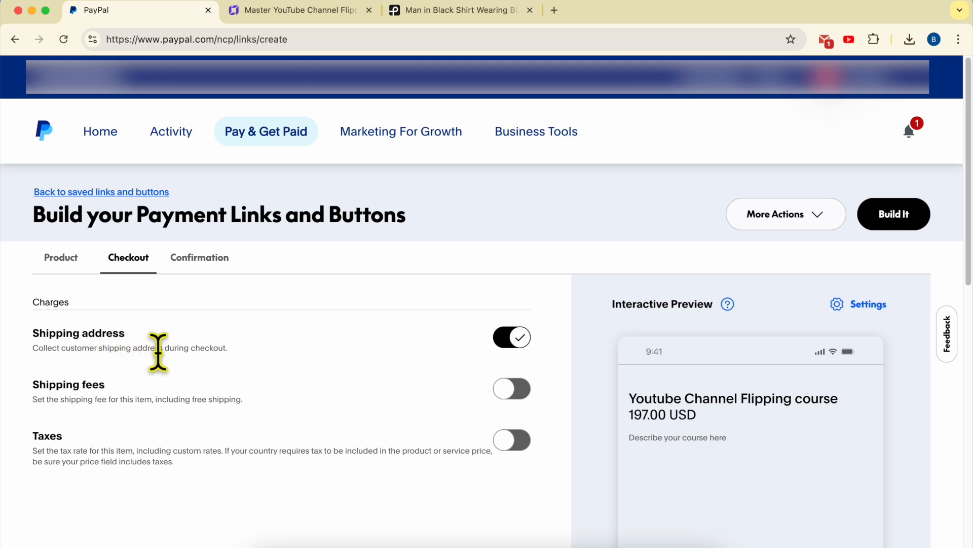
left_click(511, 345)
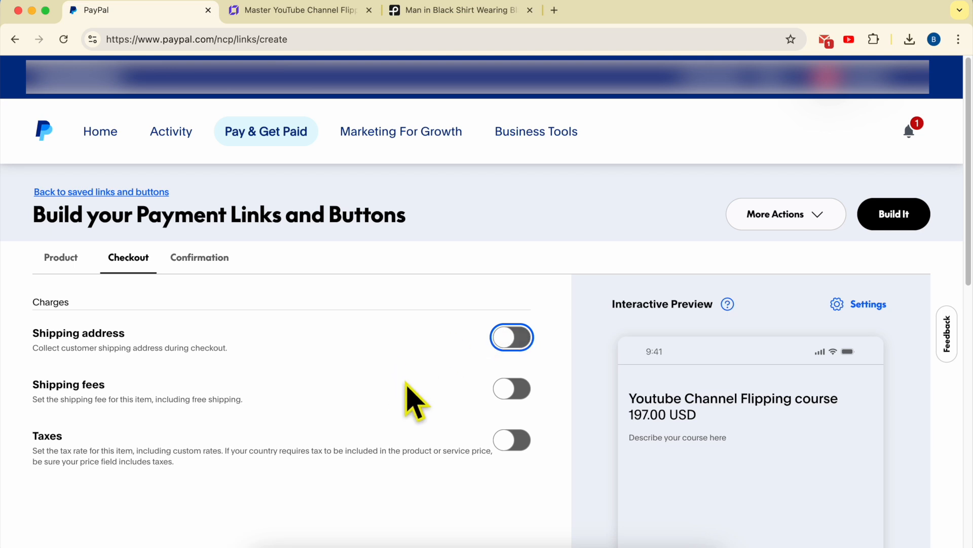
- Try the shipping fees option, look over the order summary preview, and turn the option back off
left_click(505, 395)
scroll(696, 420, "down", 10)
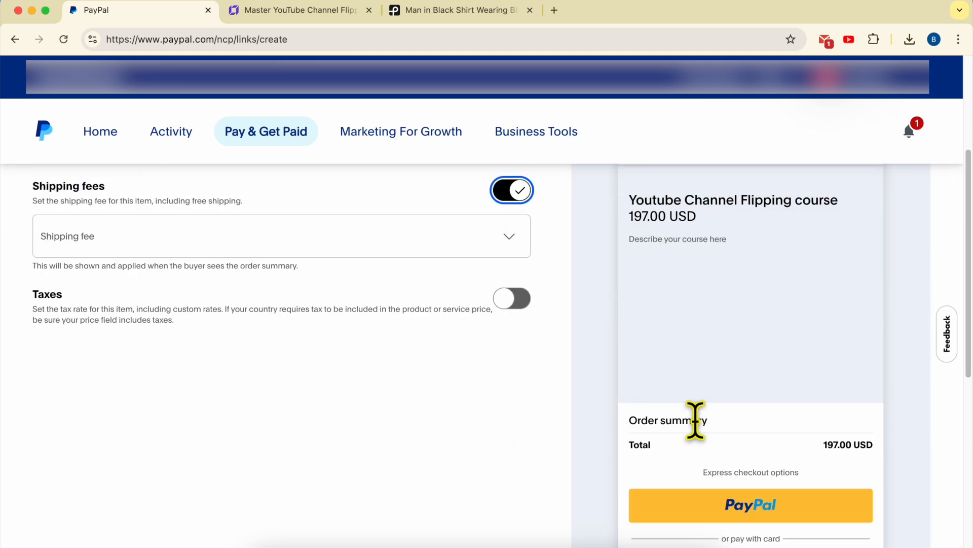
scroll(565, 456, "up", 10)
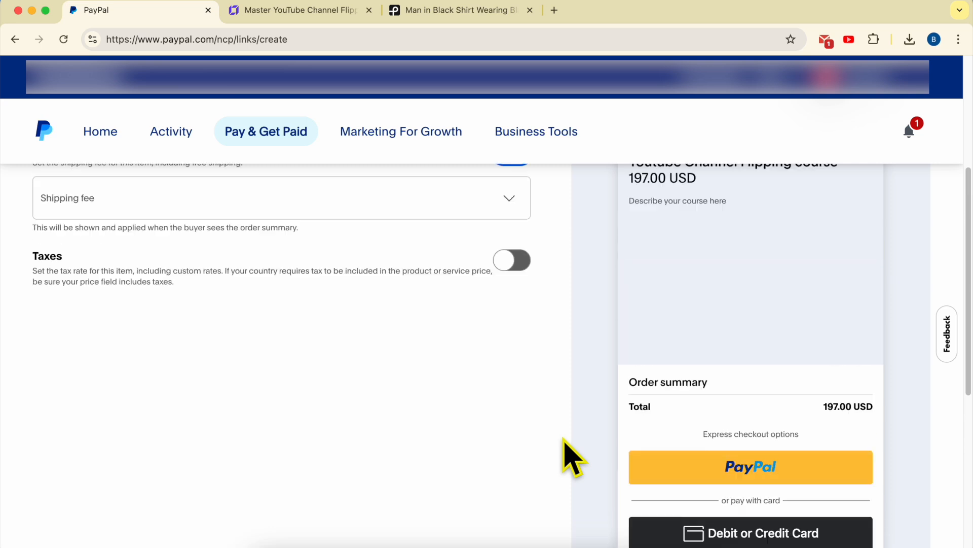
left_click(512, 287)
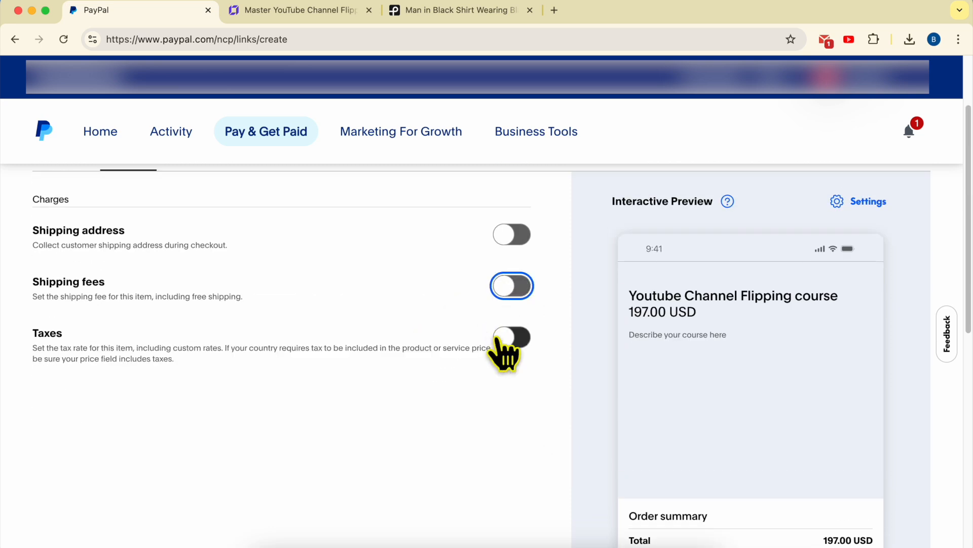
- Try a custom auto-return URL in the confirmation settings, turn it back off, and review the thank-you page preview
scroll(431, 386, "up", 2)
left_click(196, 257)
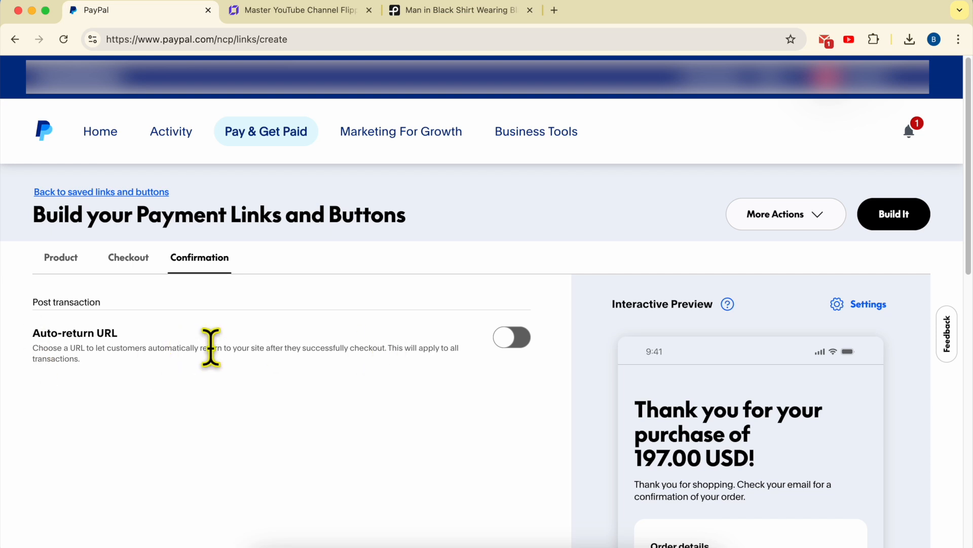
left_click(514, 339)
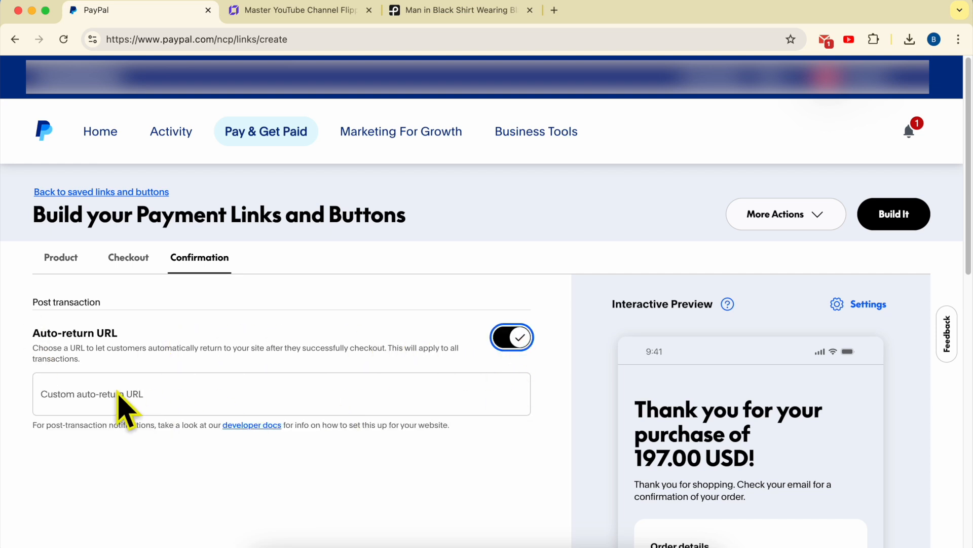
left_click(126, 409)
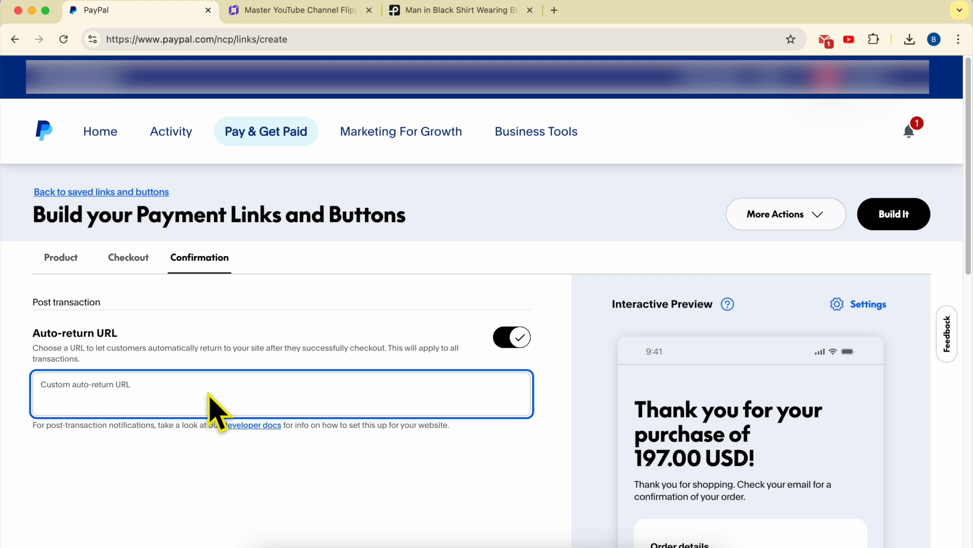
left_click(518, 338)
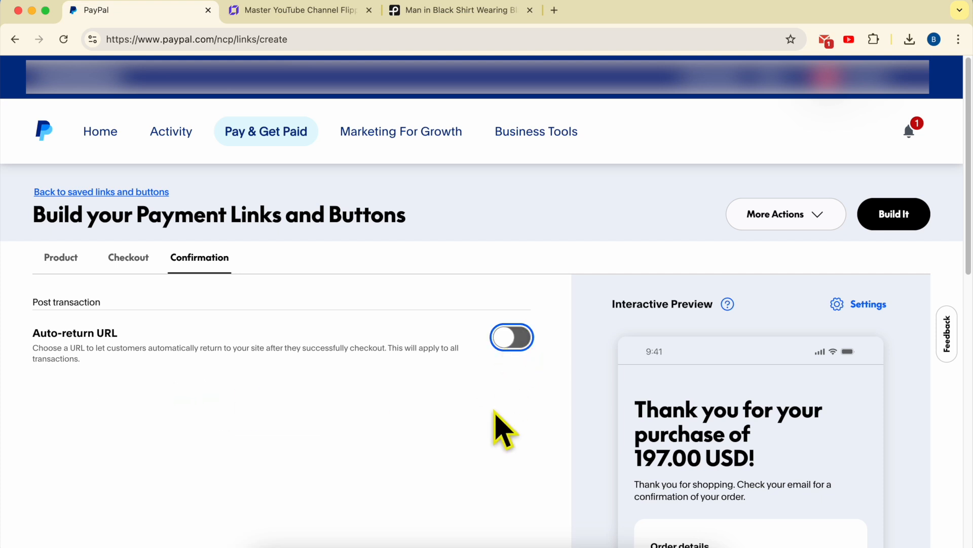
scroll(691, 404, "down", 3)
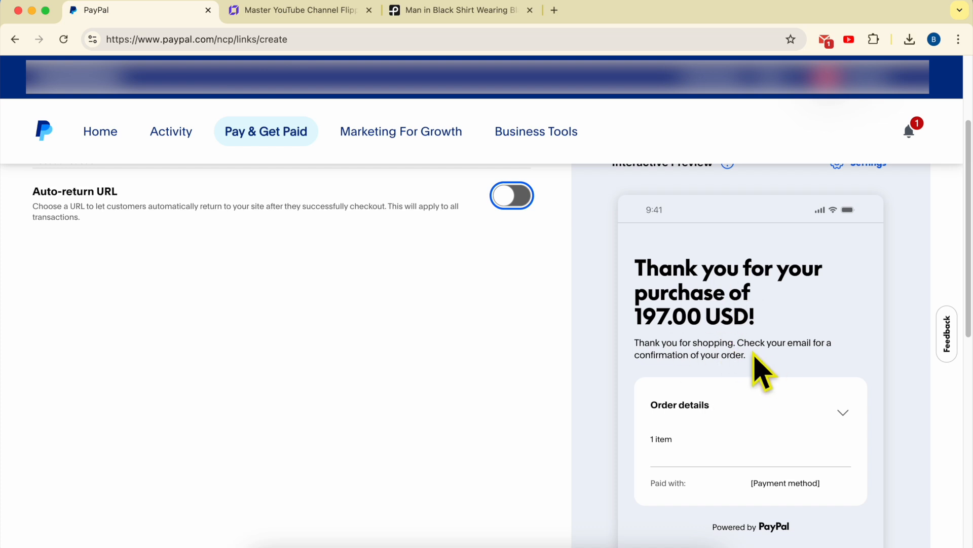
scroll(556, 409, "up", 3)
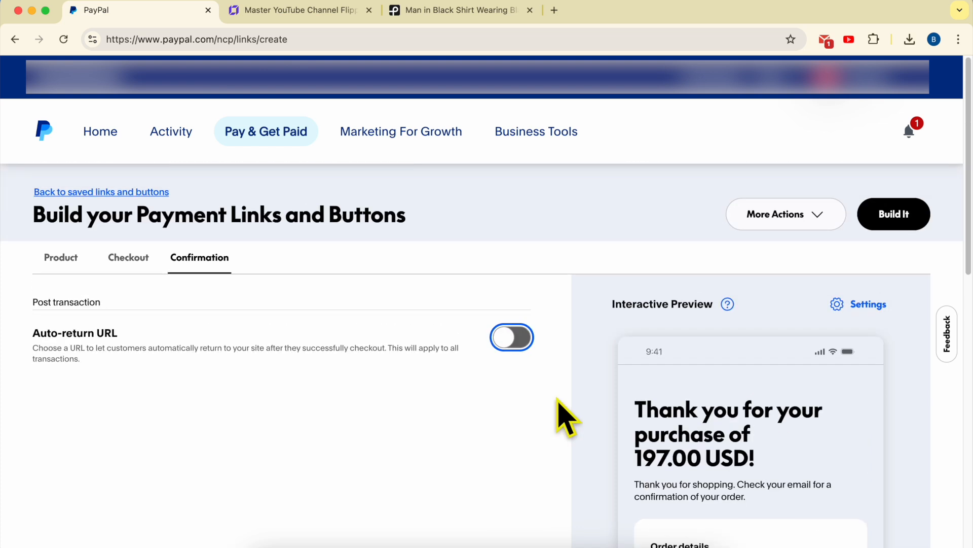
- Build the payment buttons and copy the Part 1 HTML code of the stacked buttons
left_click(888, 223)
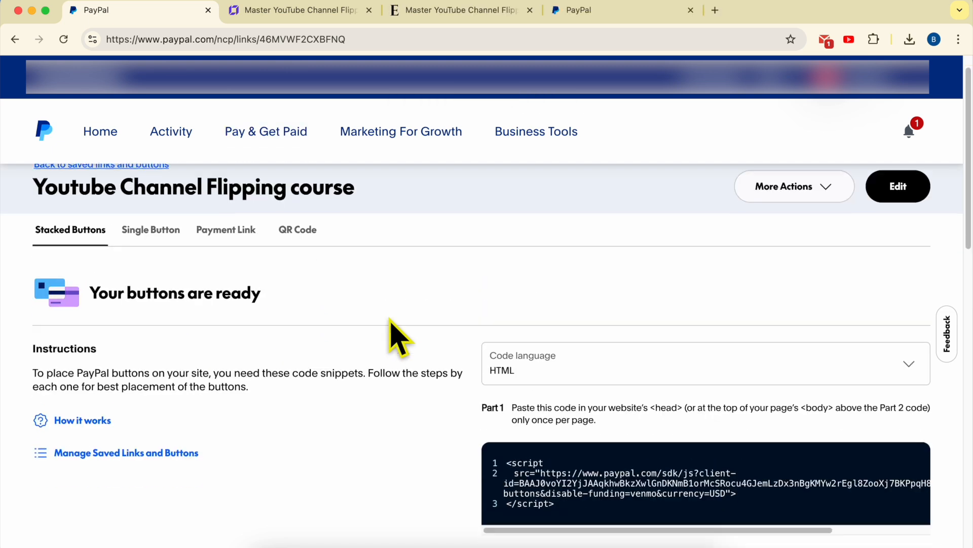
scroll(398, 337, "down", 5)
left_click(722, 389)
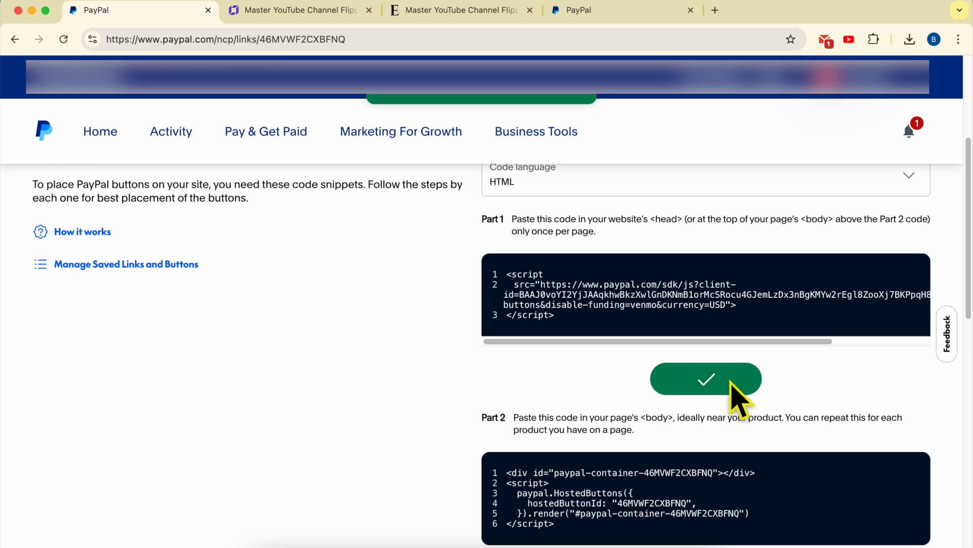
- Switch to Hostinger Website Builder and add an Embed code element to the empty section below the testimonial
left_click(310, 14)
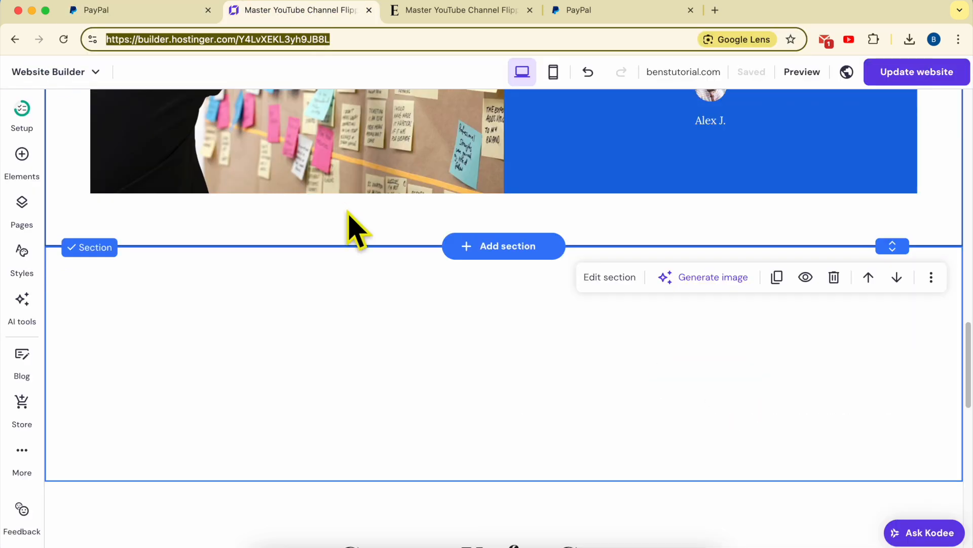
left_click(23, 170)
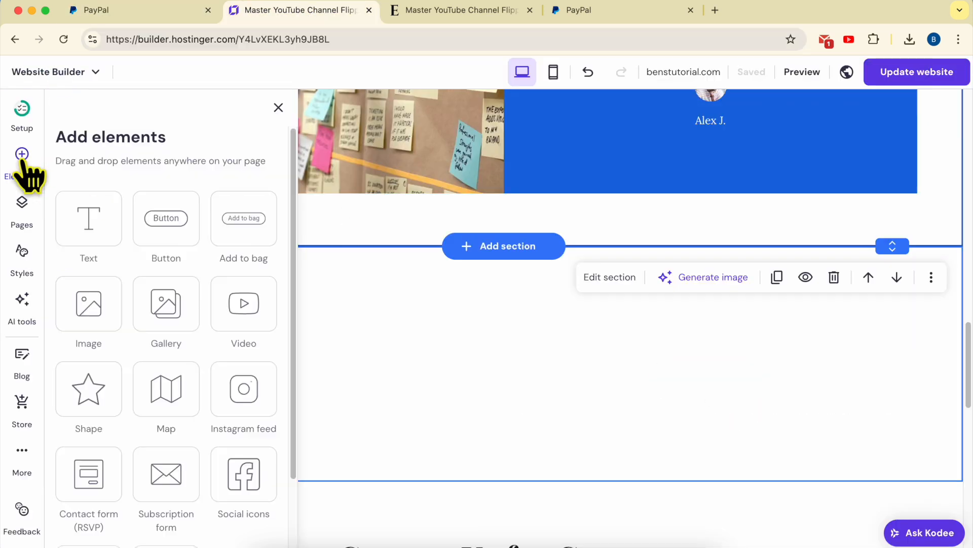
scroll(180, 294, "down", 3)
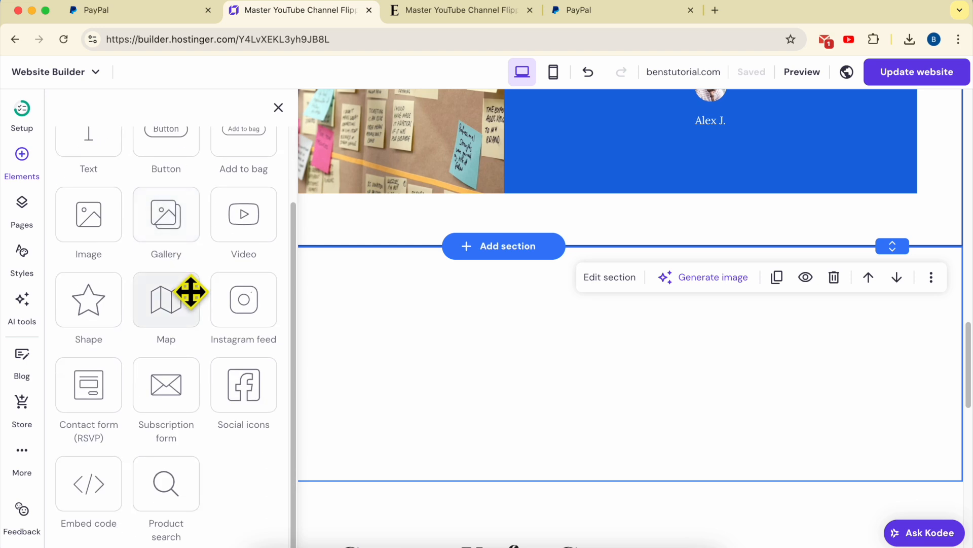
left_click_drag(90, 490, 472, 340)
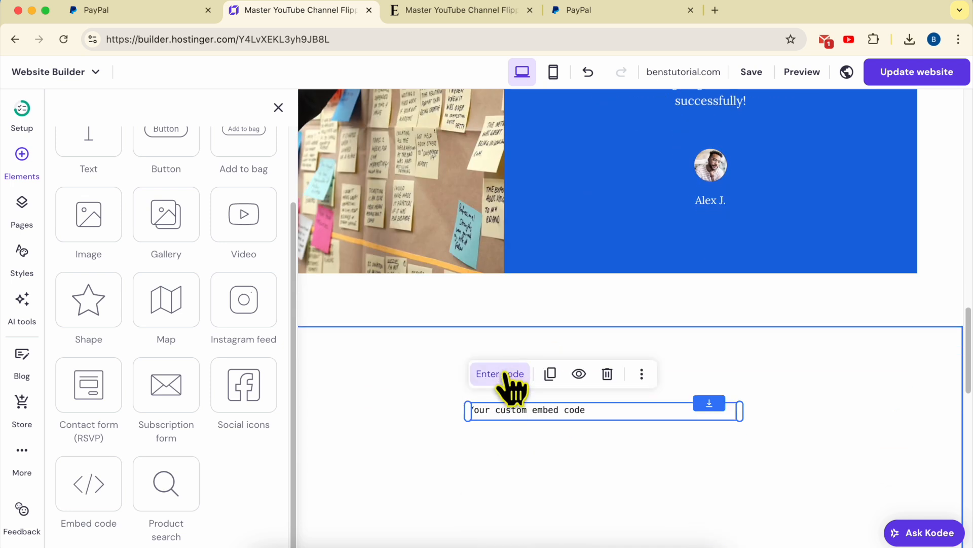
- Replace the embed element's placeholder code with the copied Part 1 PayPal script, leaving blank lines below it
left_click(500, 374)
key("super+a")
key("BackSpace")
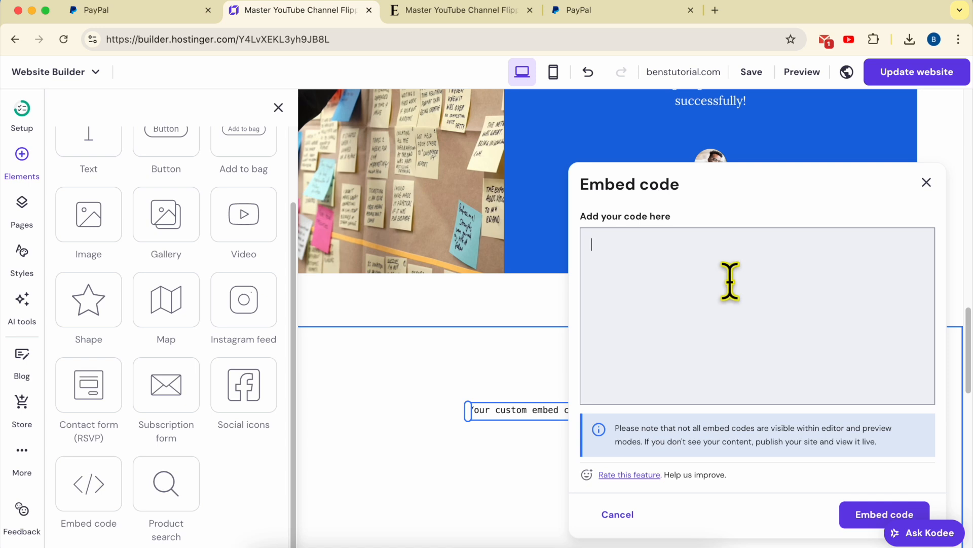
right_click(656, 274)
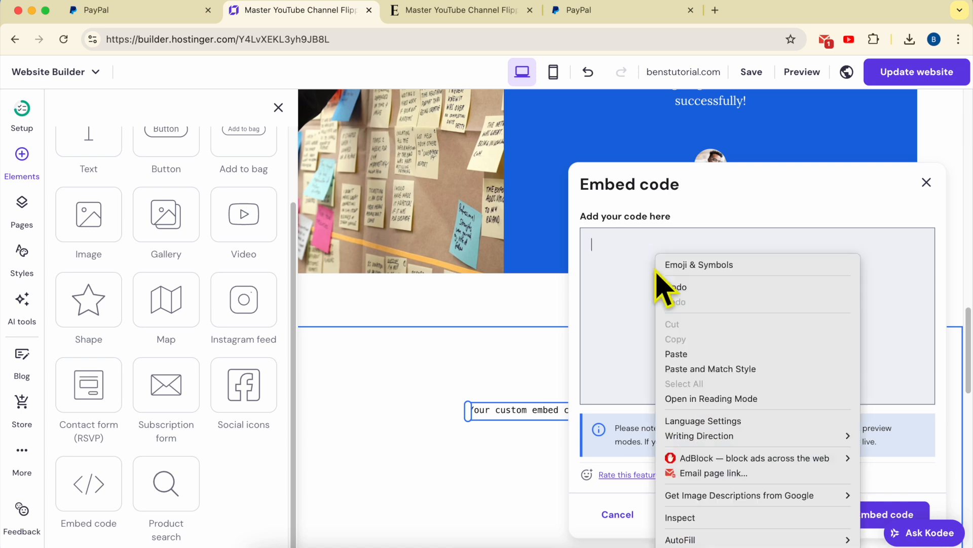
left_click(699, 350)
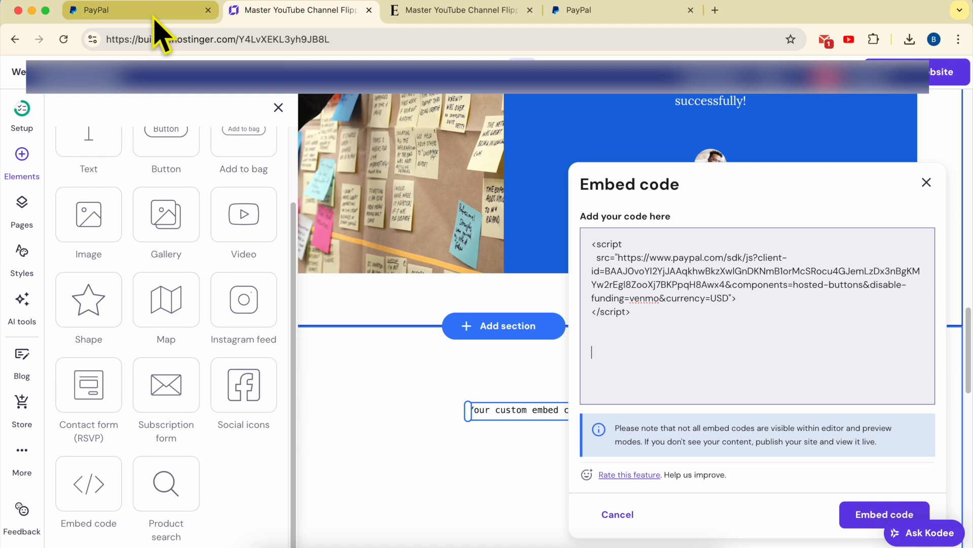
- Switch to the PayPal button code page and copy the Part 2 HTML code
left_click(161, 30)
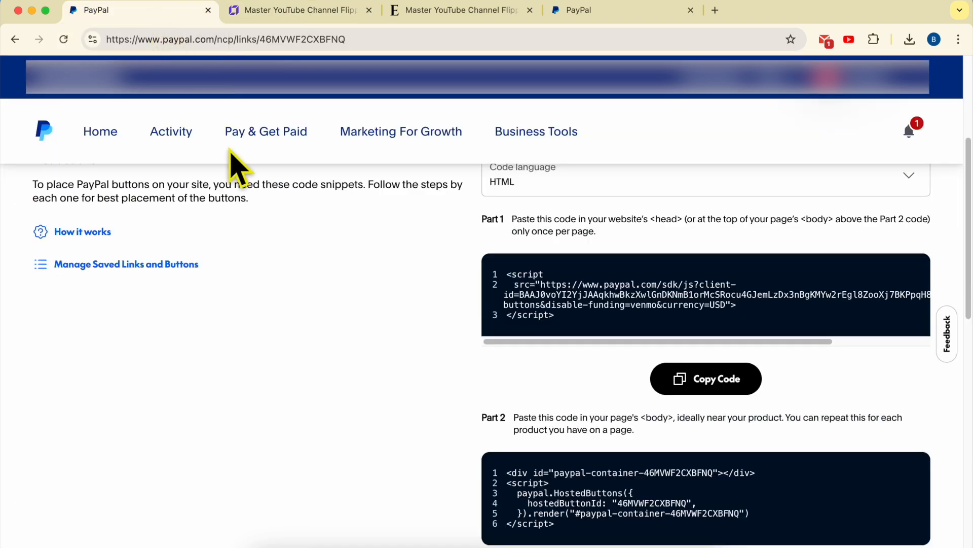
scroll(364, 298, "down", 3)
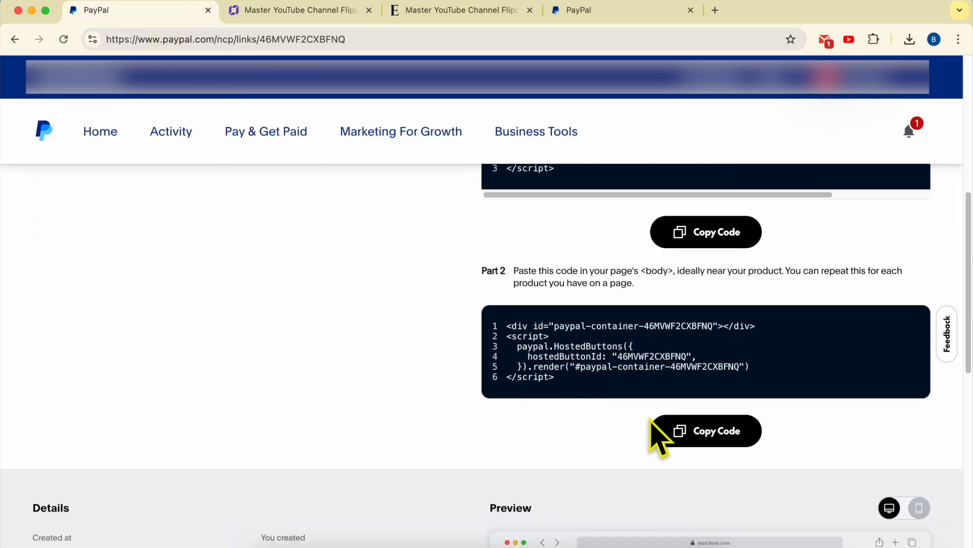
left_click(700, 430)
- Switch back to Hostinger Website Builder, paste the Part 2 code below the Part 1 script, and embed the combined code
left_click(304, 11)
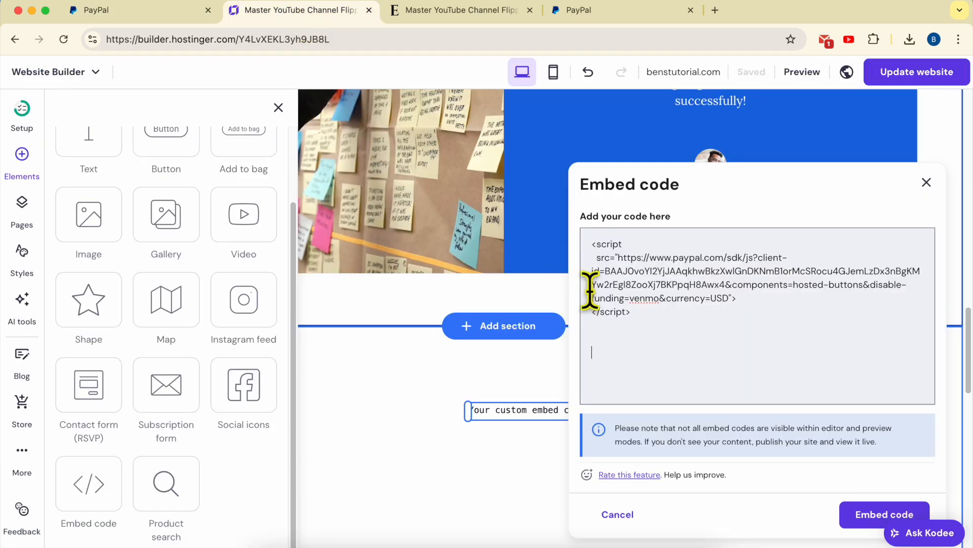
right_click(633, 355)
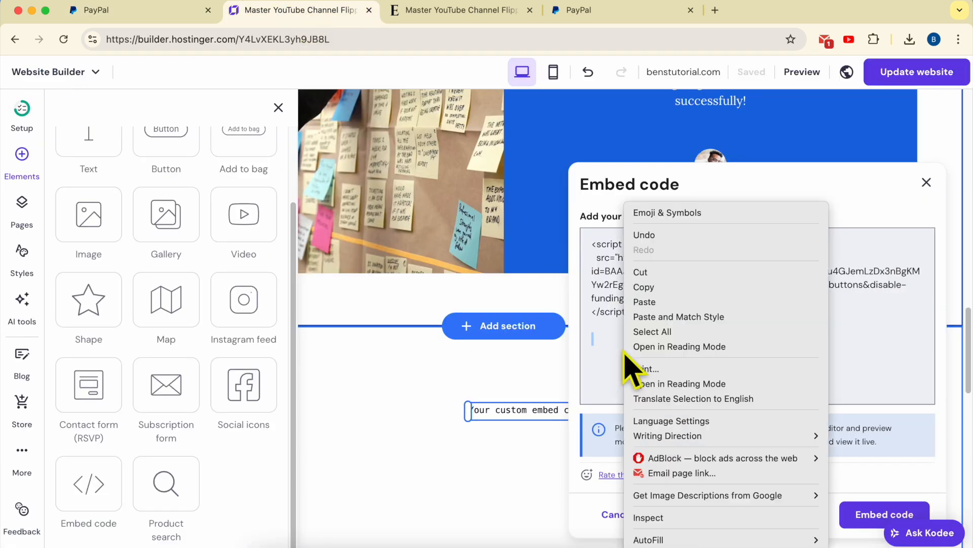
left_click(654, 300)
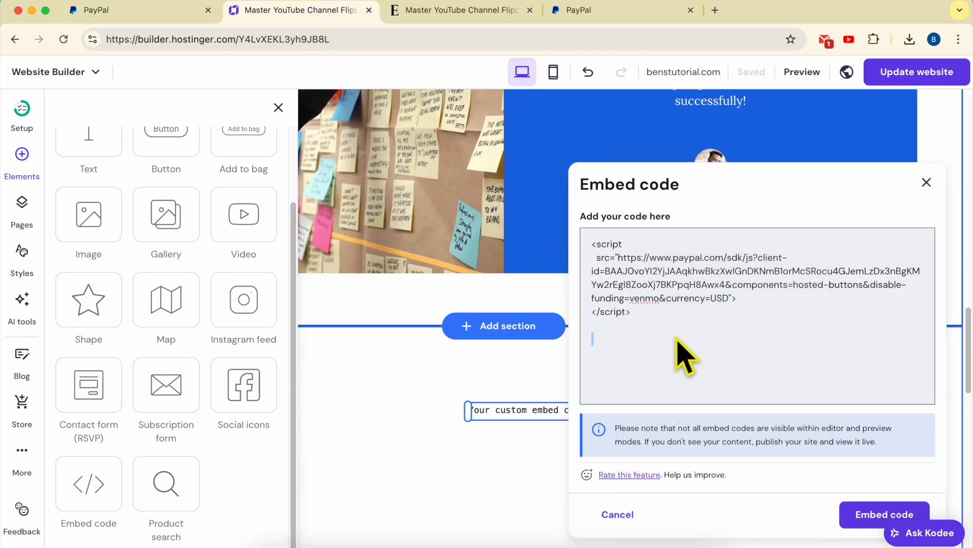
left_click(871, 515)
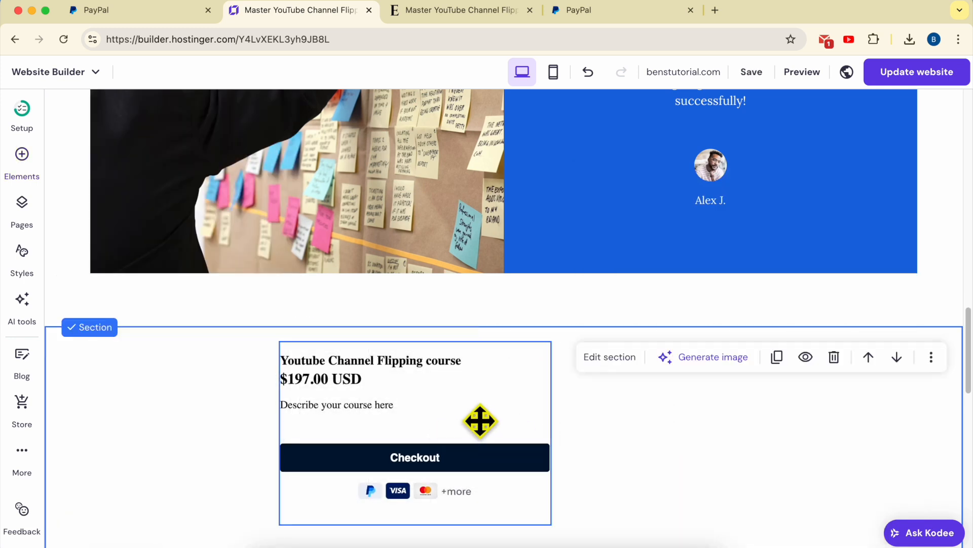
- Widen the embedded PayPal checkout element slightly and centre it in the section below the testimonial
left_click(531, 416)
left_click_drag(548, 425, 570, 434)
left_click_drag(507, 434, 558, 431)
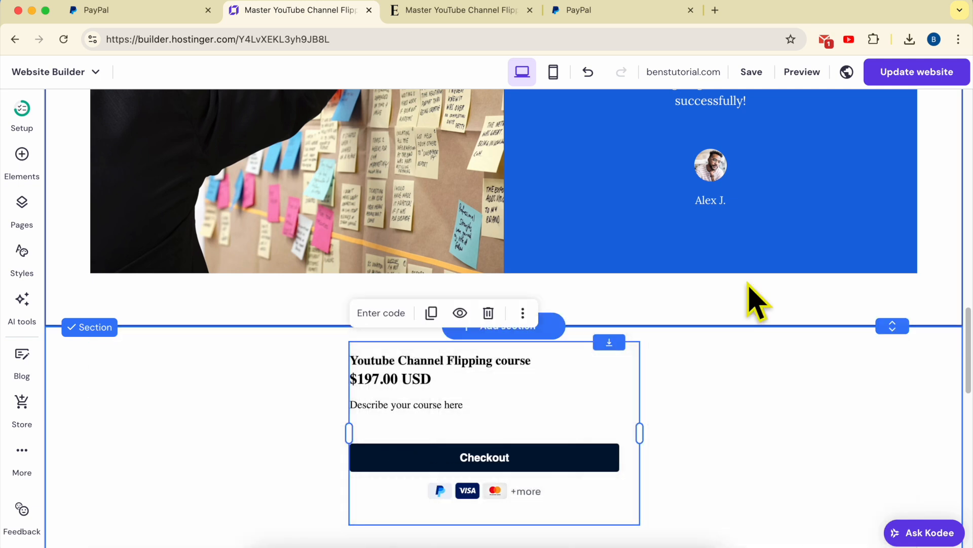
- Publish the website update and view the embedded PayPal buttons on the live site's Sales page
left_click(907, 75)
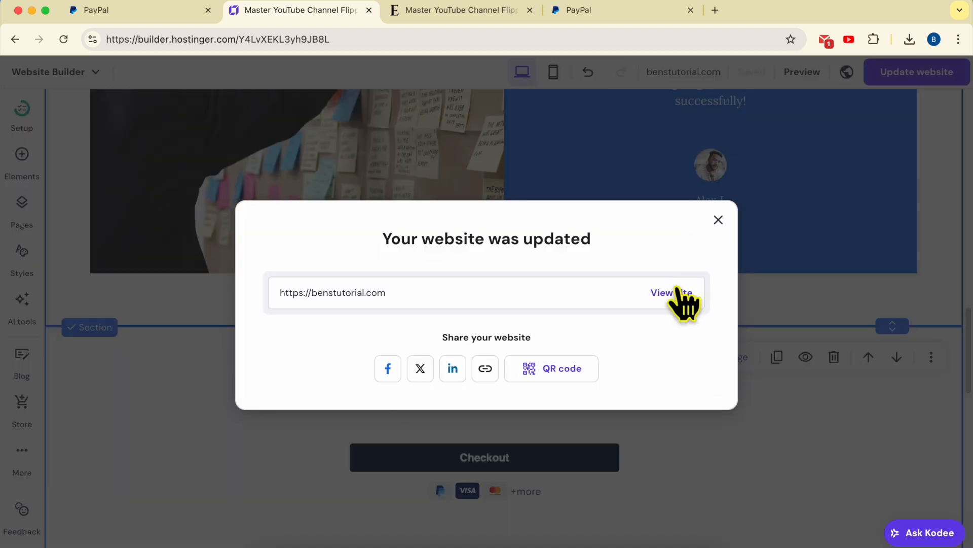
left_click(681, 293)
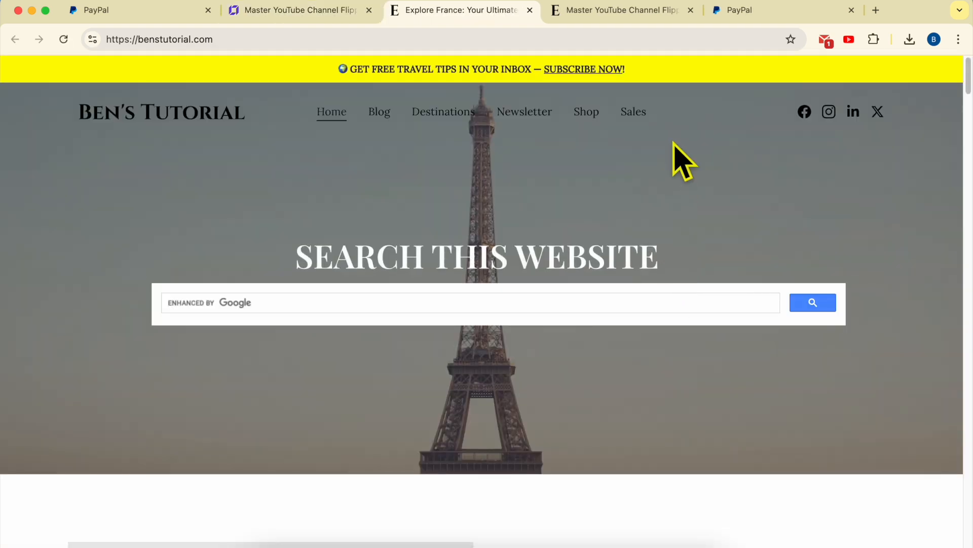
left_click(635, 112)
scroll(669, 257, "down", 12)
scroll(674, 269, "down", 15)
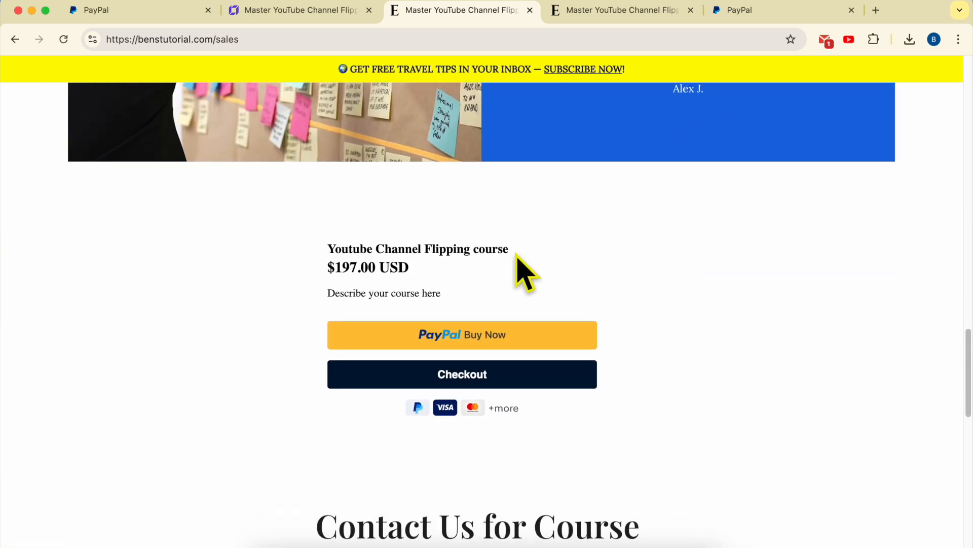
scroll(558, 329, "up", 3)
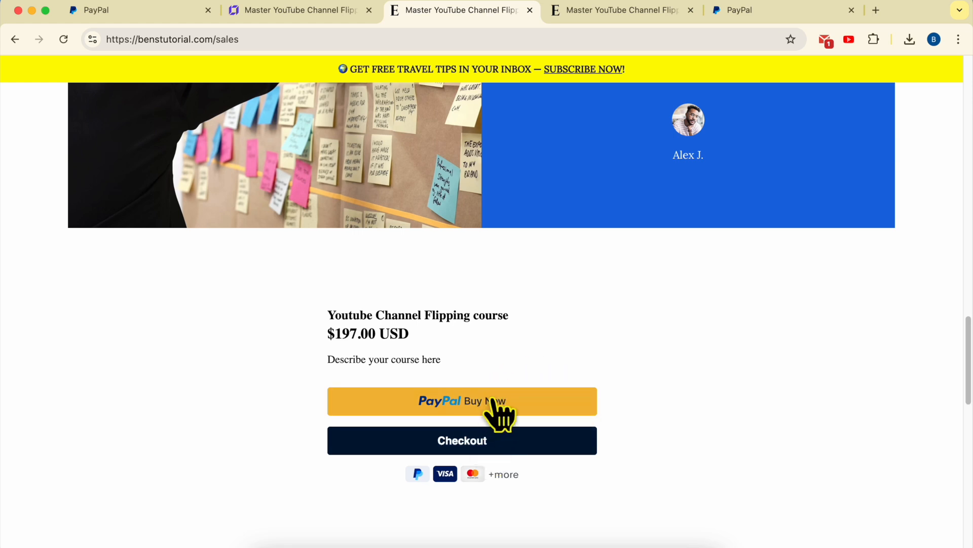
- Test the PayPal Buy Now button on the live Sales page and read the message in the payment window
left_click(512, 413)
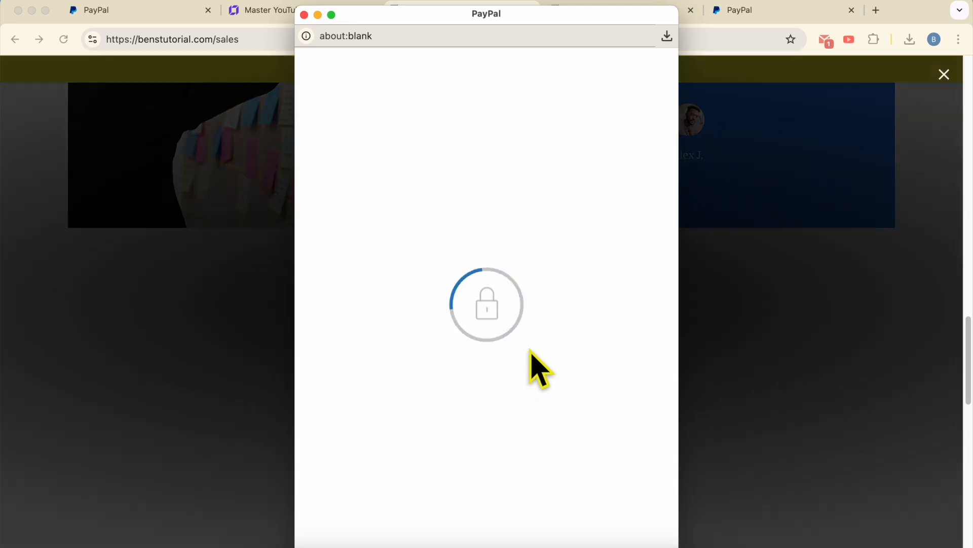
left_click_drag(351, 274, 416, 302)
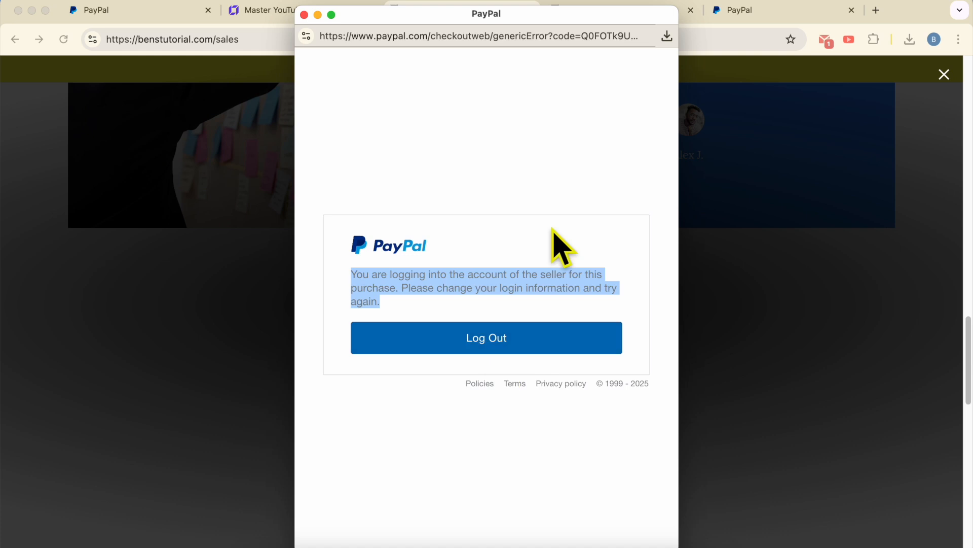
left_click(521, 210)
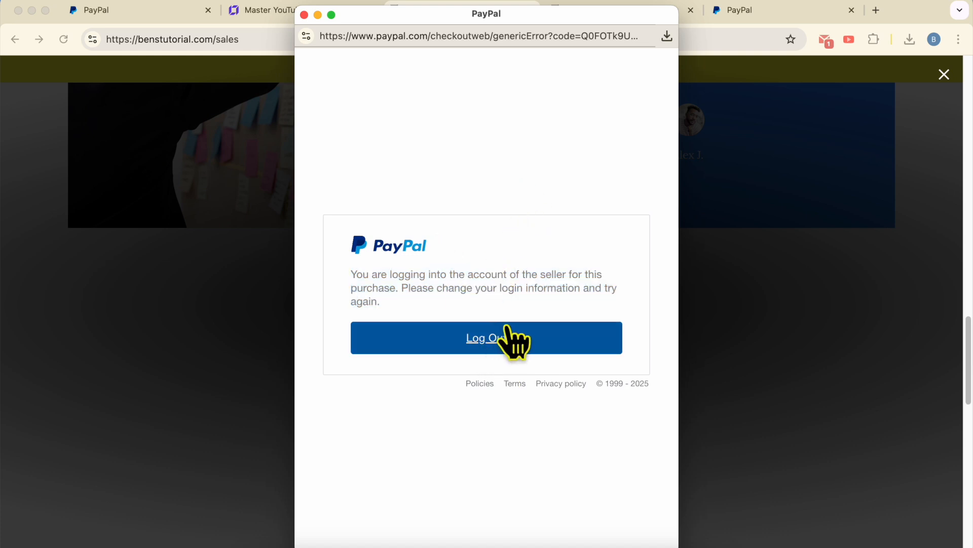
left_click(513, 339)
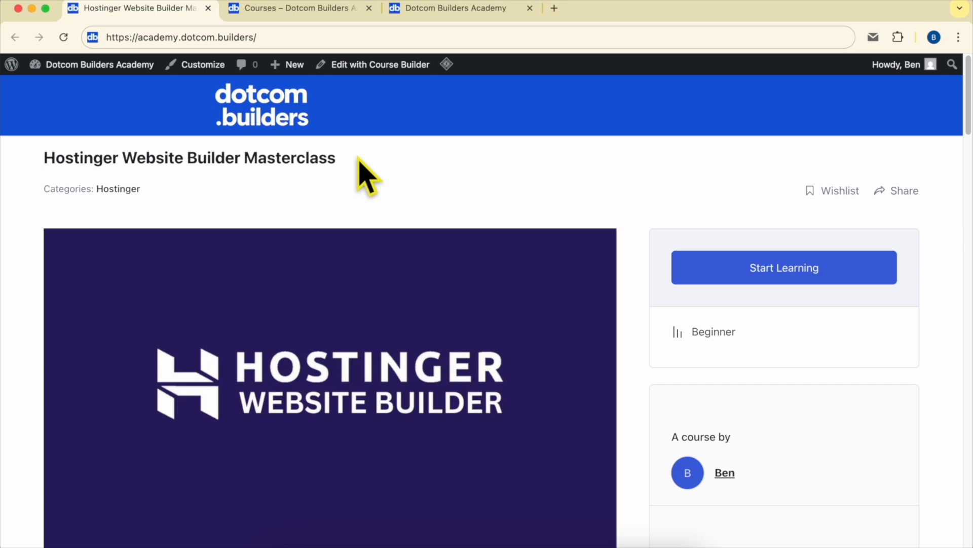
- Review the Hostinger Website Builder Masterclass page on Dotcom Builders Academy, expanding Editing Page Content and reading through all lesson sections
scroll(358, 157, "down", 15)
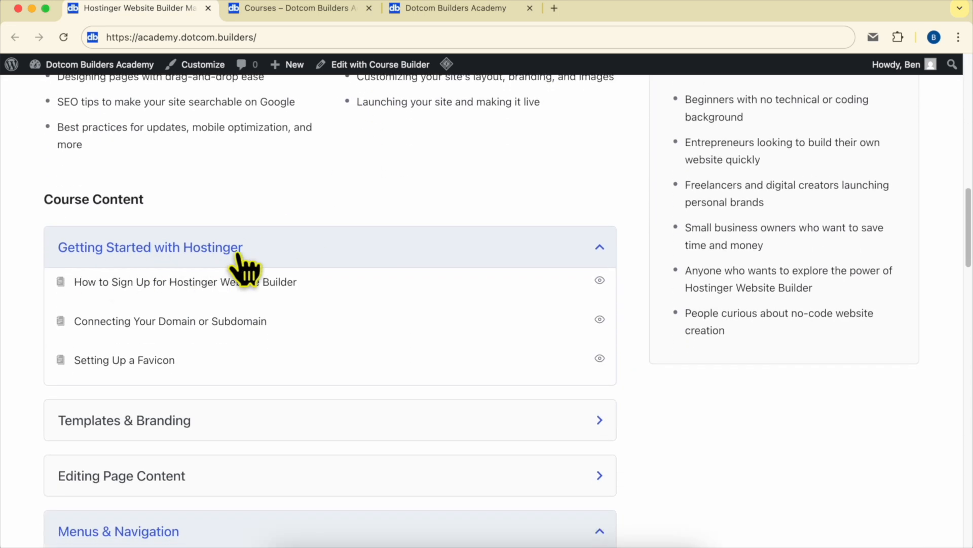
scroll(238, 254, "down", 4)
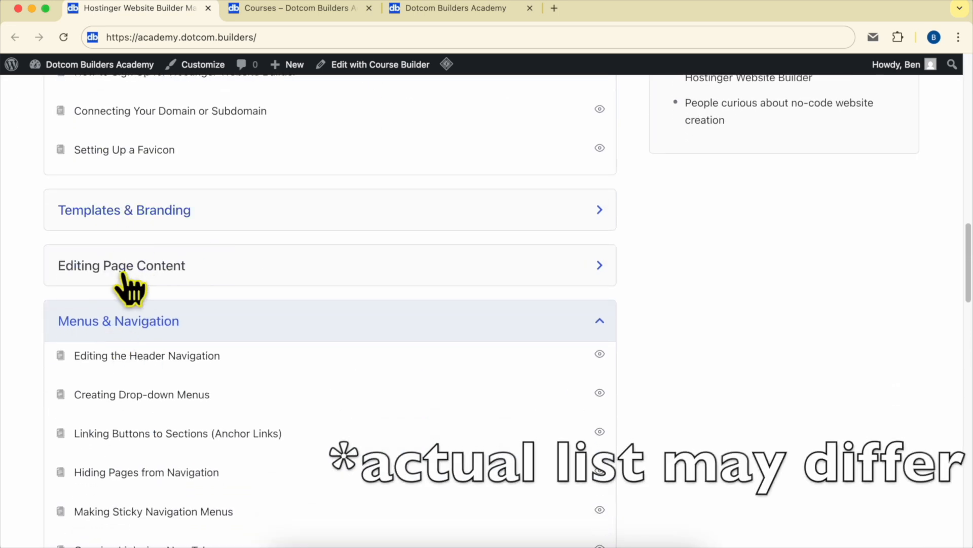
scroll(144, 282, "down", 2)
left_click(175, 177)
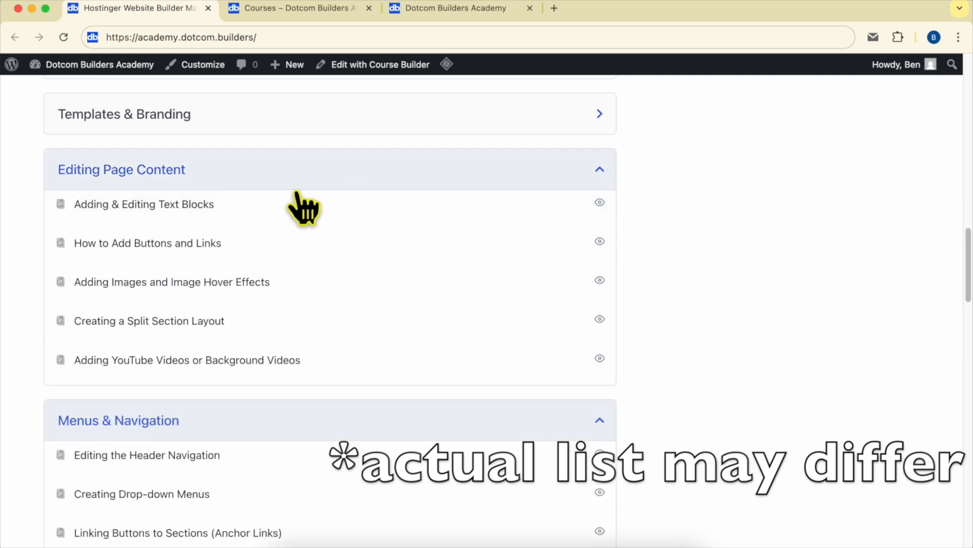
scroll(218, 325, "down", 3)
scroll(223, 218, "down", 6)
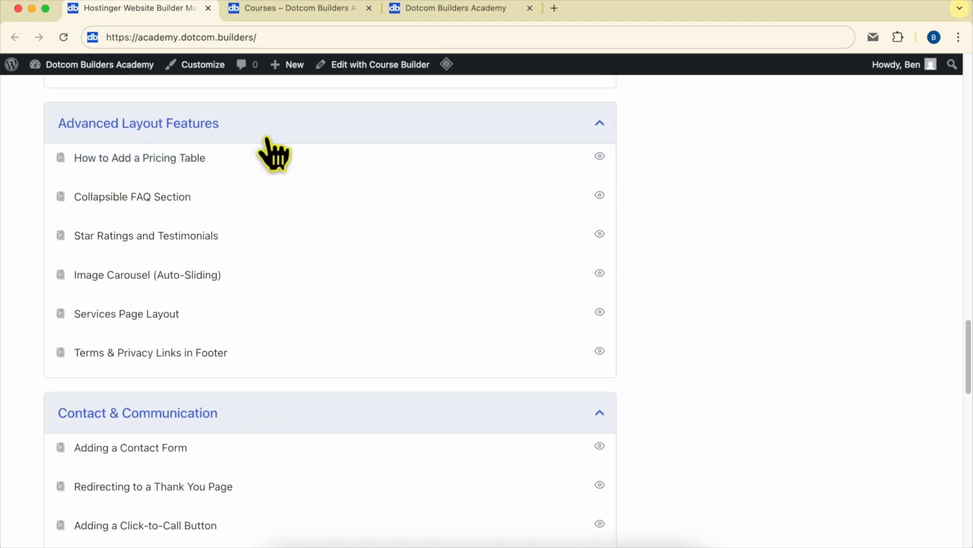
scroll(265, 138, "down", 5)
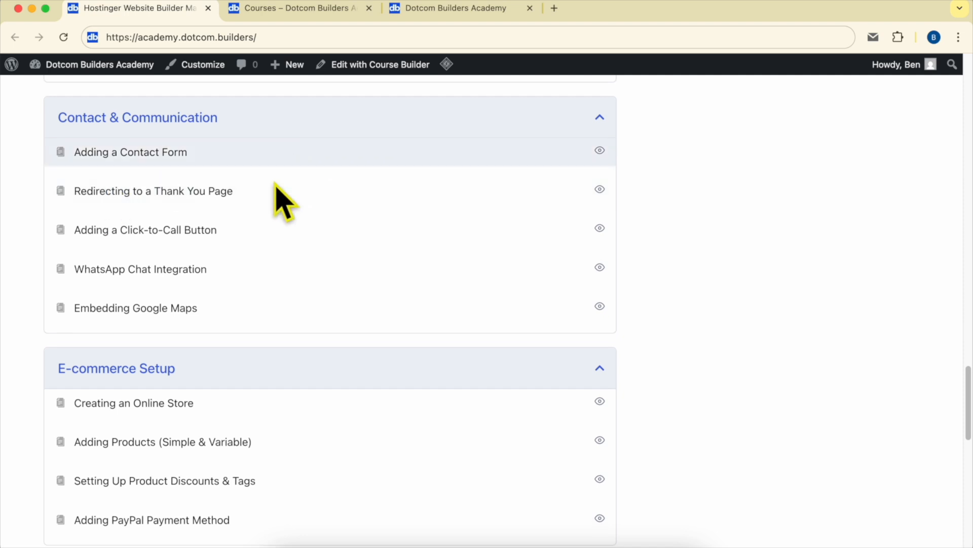
scroll(303, 175, "down", 6)
scroll(156, 341, "down", 6)
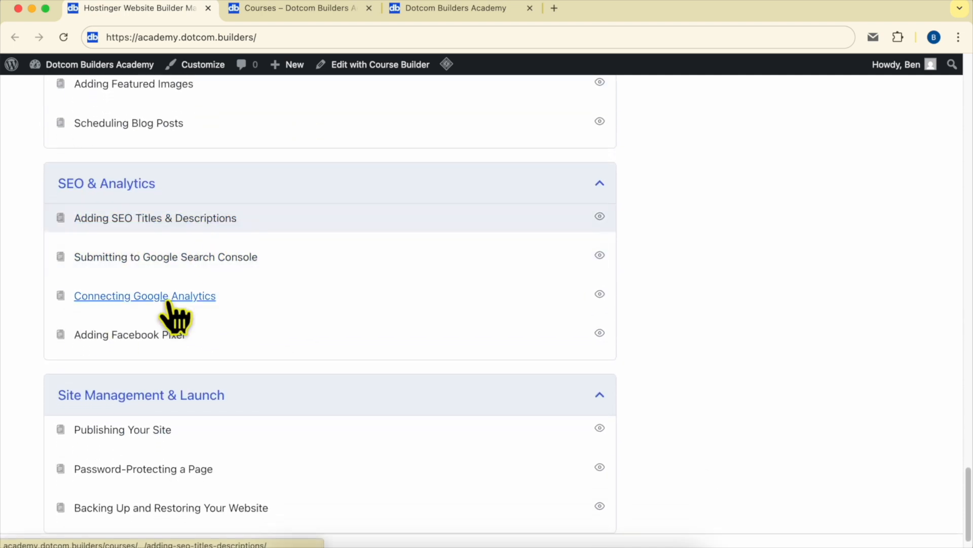
scroll(194, 294, "down", 1)
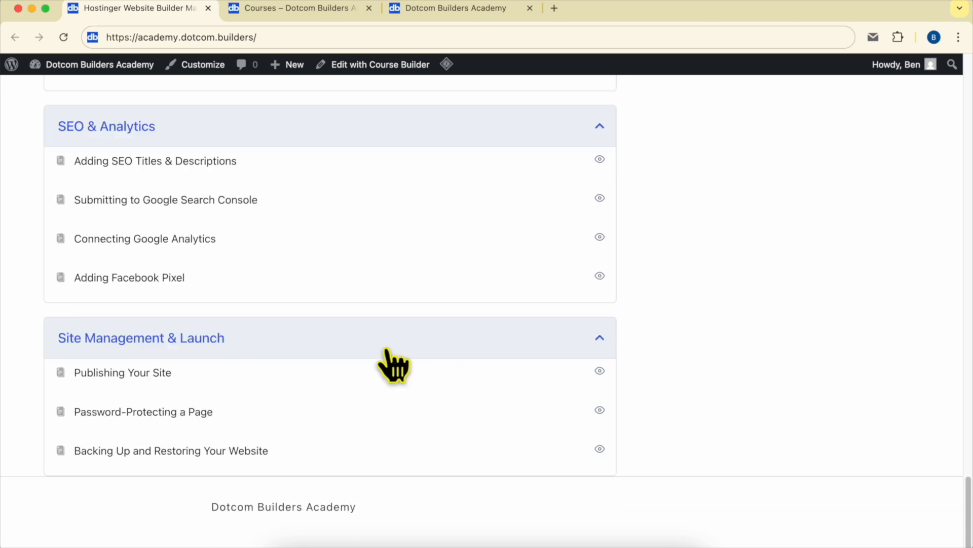
scroll(391, 363, "up", 20)
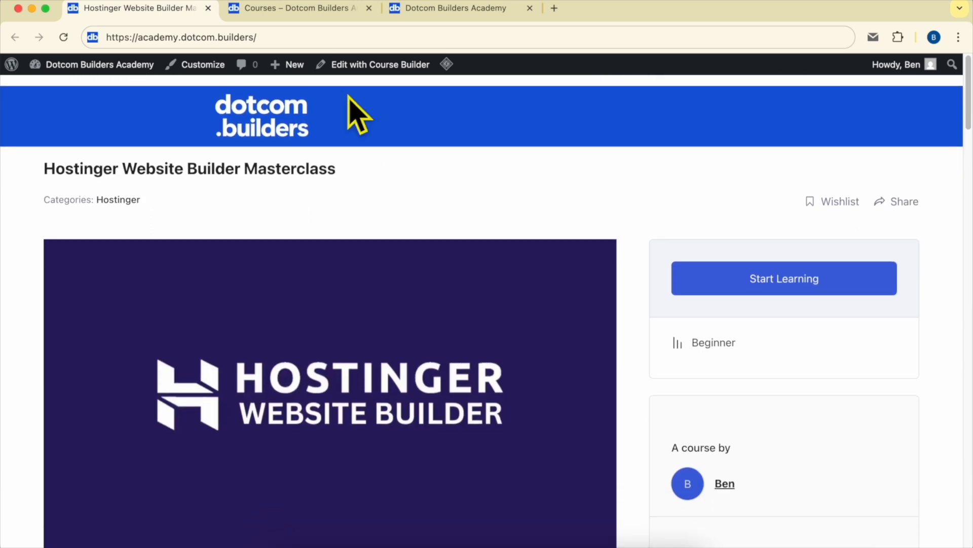
- View the academy's course catalogue and read its joining page, highlighting the site address
left_click(291, 7)
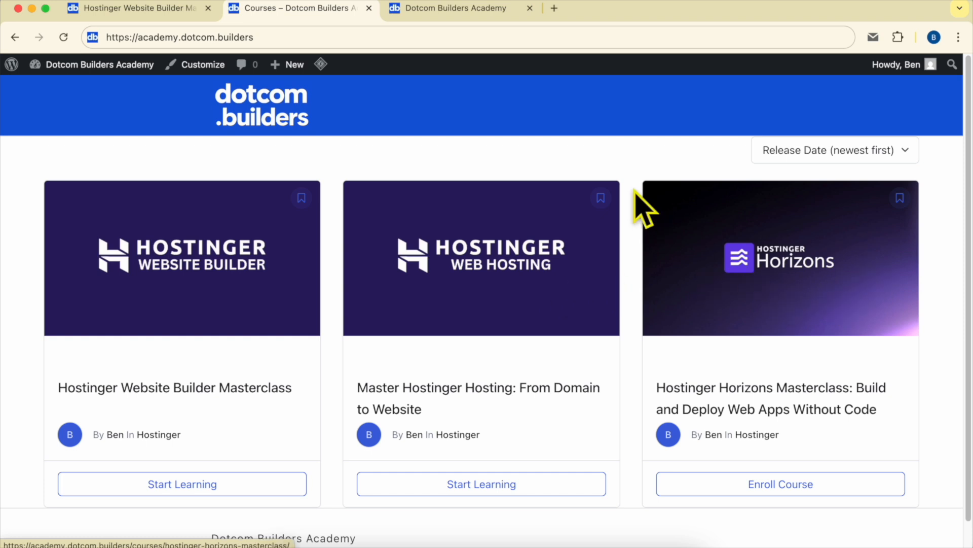
left_click(439, 9)
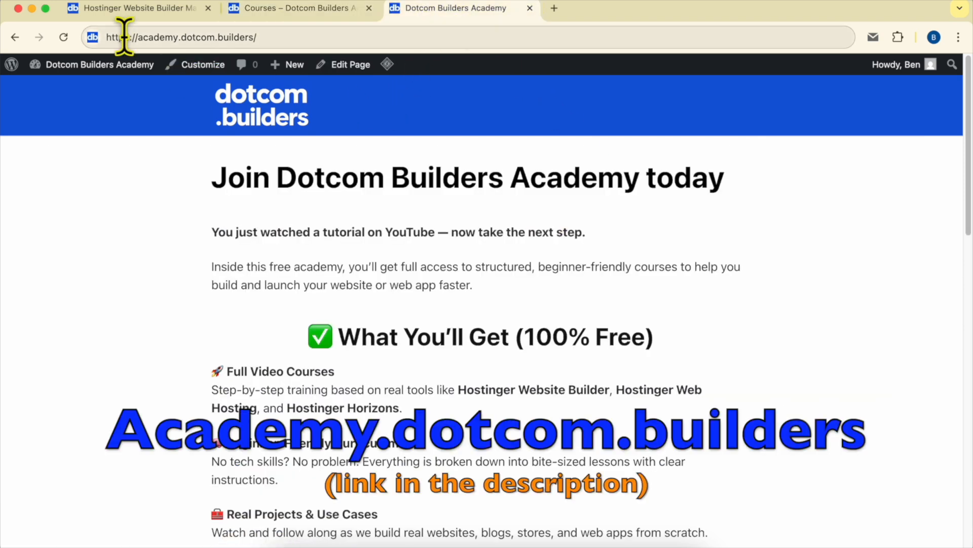
left_click_drag(124, 37, 375, 33)
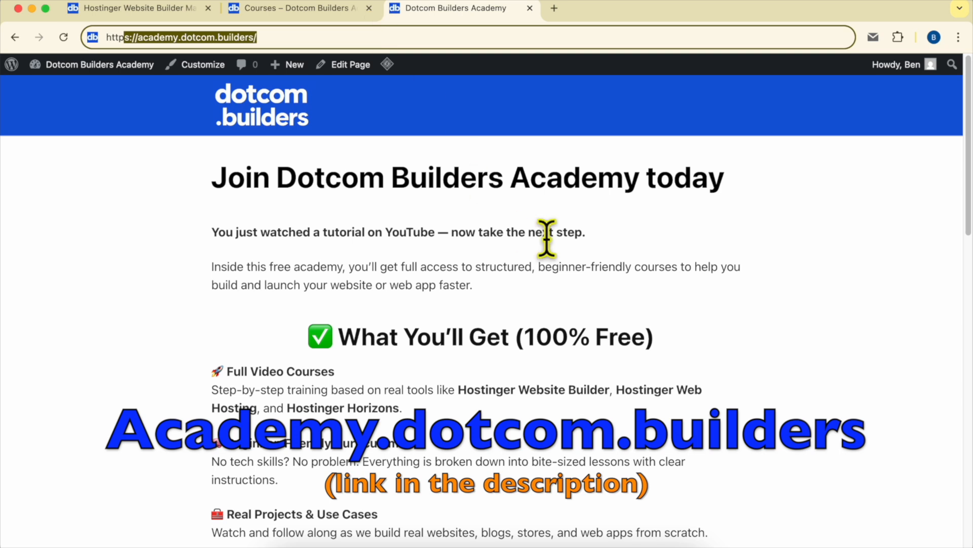
scroll(568, 269, "down", 20)
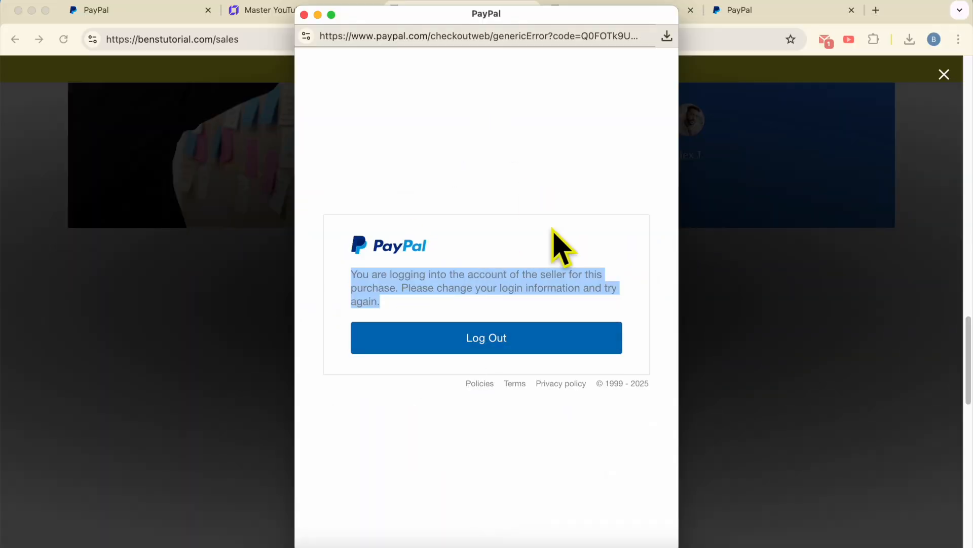
- Return to the live Sales page, close the PayPal payment window, and open the payment page through Checkout
left_click(521, 210)
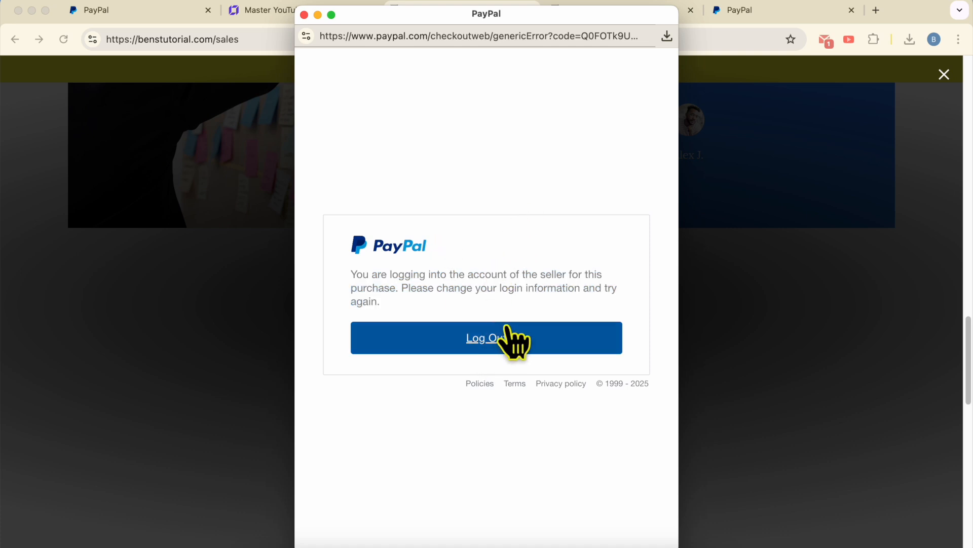
left_click(305, 16)
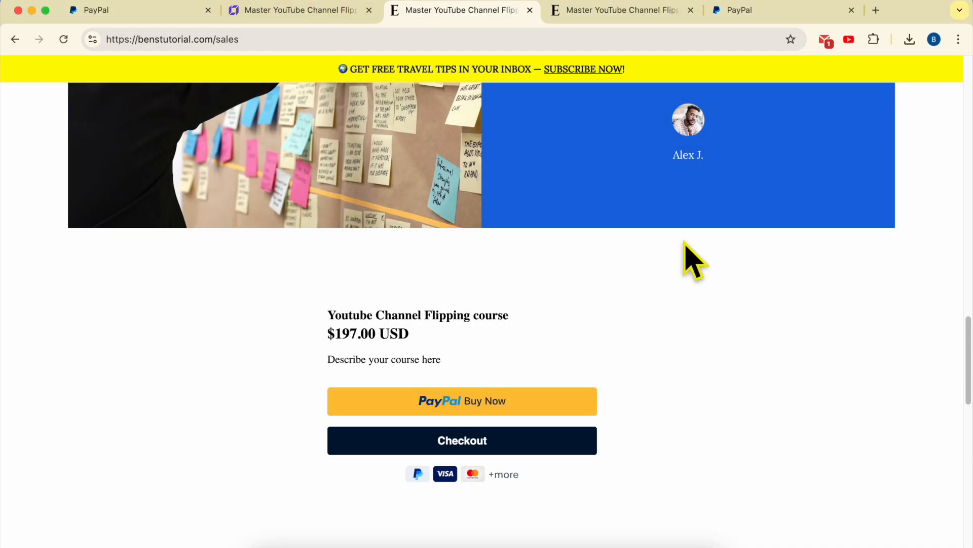
left_click(456, 446)
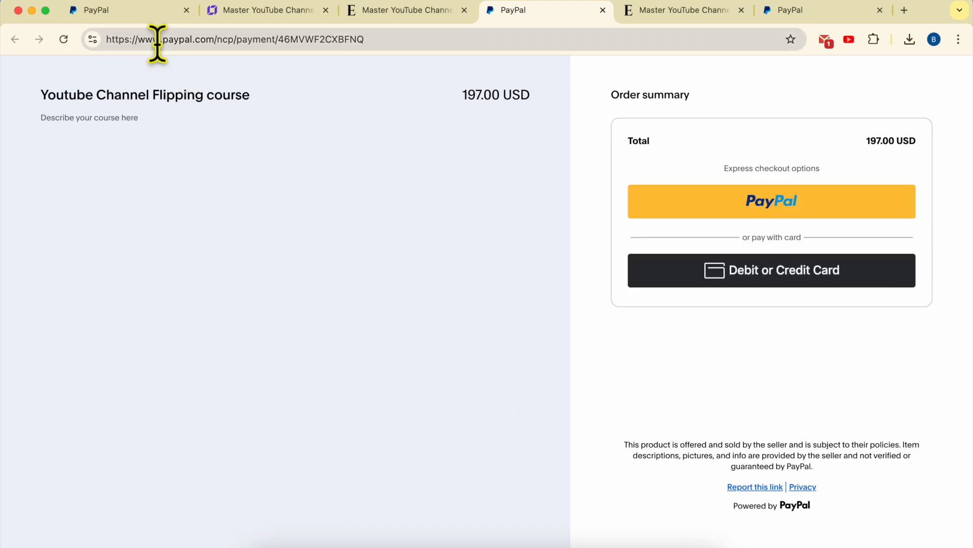
- Examine the payment page's address, course name, description, price and express checkout options, and choose Debit or Credit Card
left_click_drag(163, 39, 511, 46)
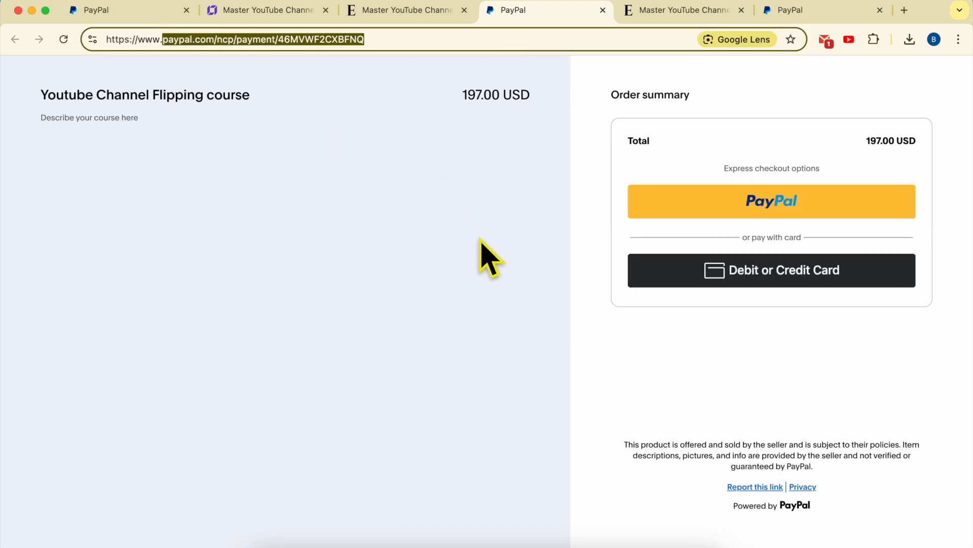
left_click(520, 233)
triple_click(80, 92)
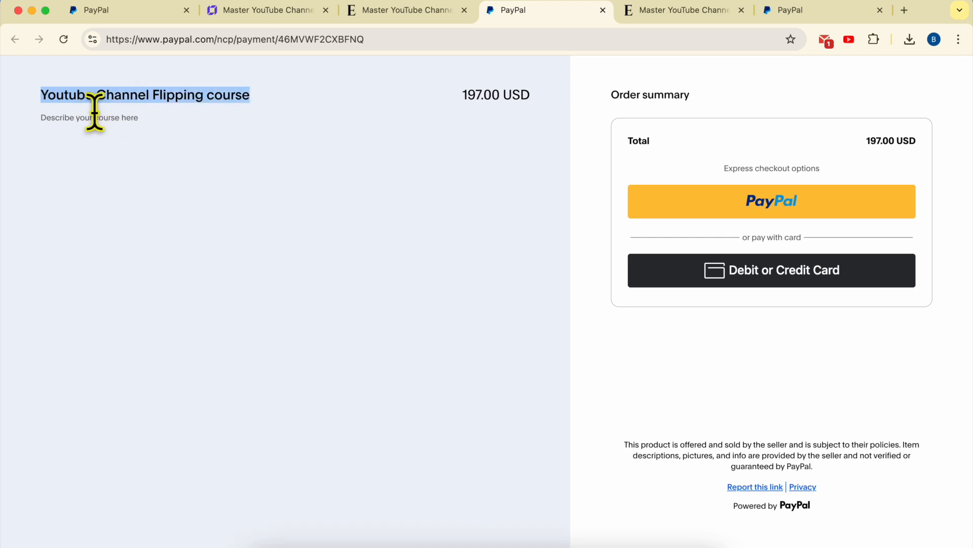
double_click(94, 112)
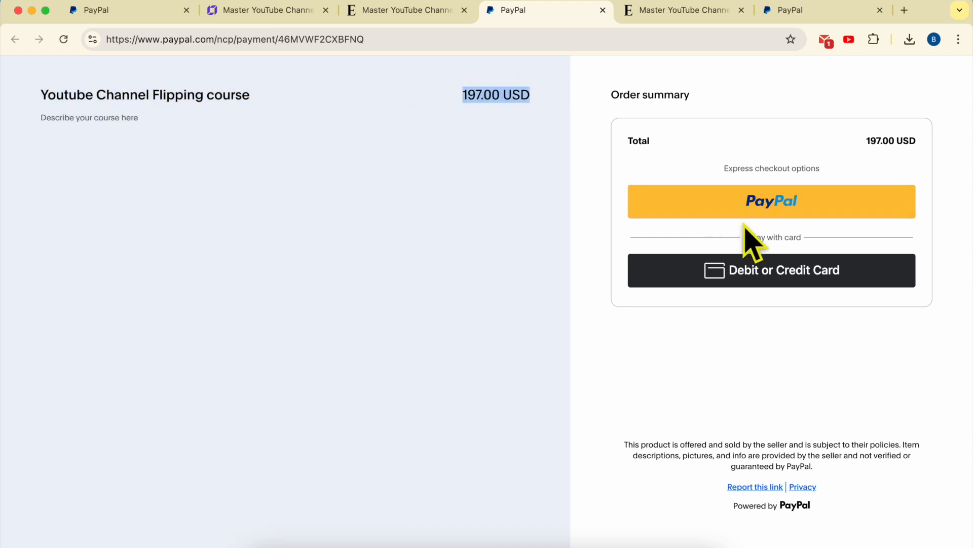
left_click_drag(724, 168, 808, 167)
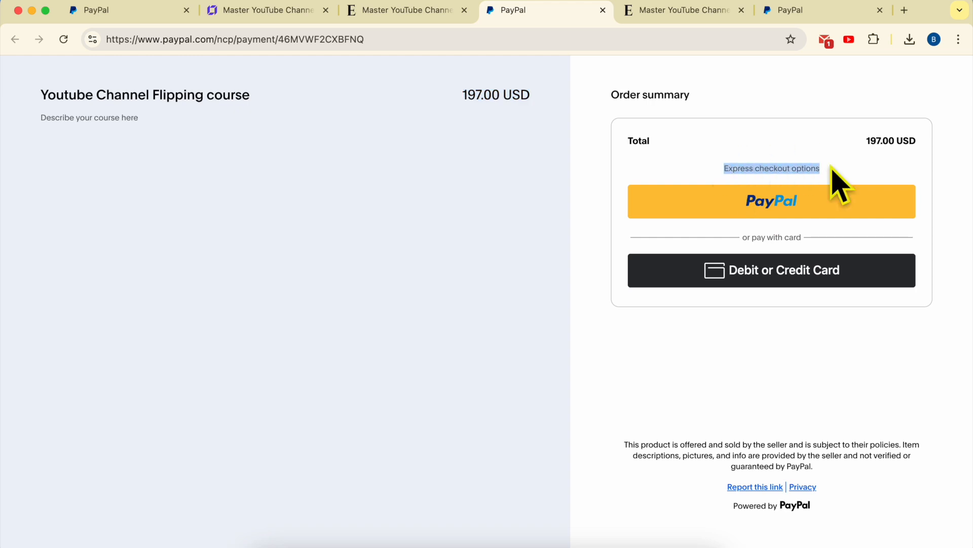
left_click(766, 271)
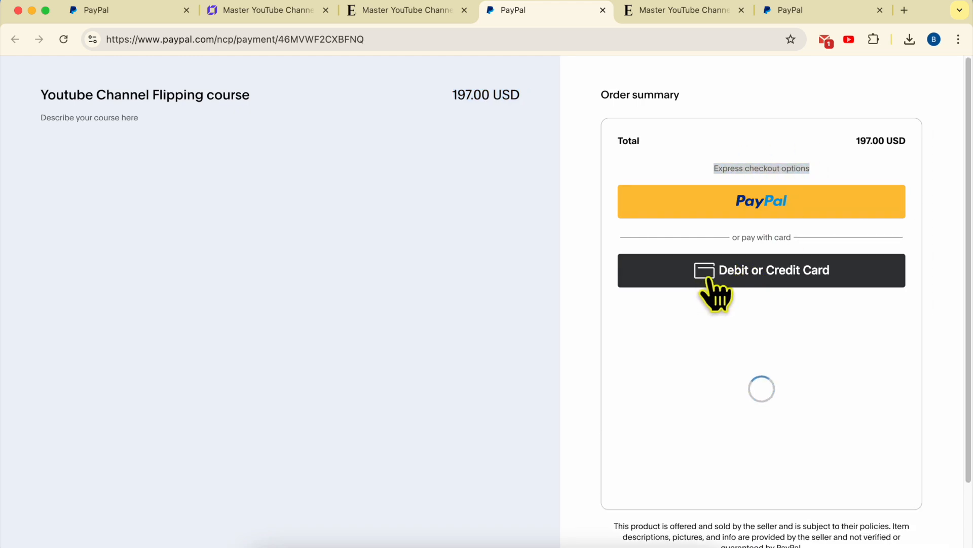
- Examine the card payment form on the PayPal payment page, from card and billing fields to the pay option
scroll(792, 315, "down", 3)
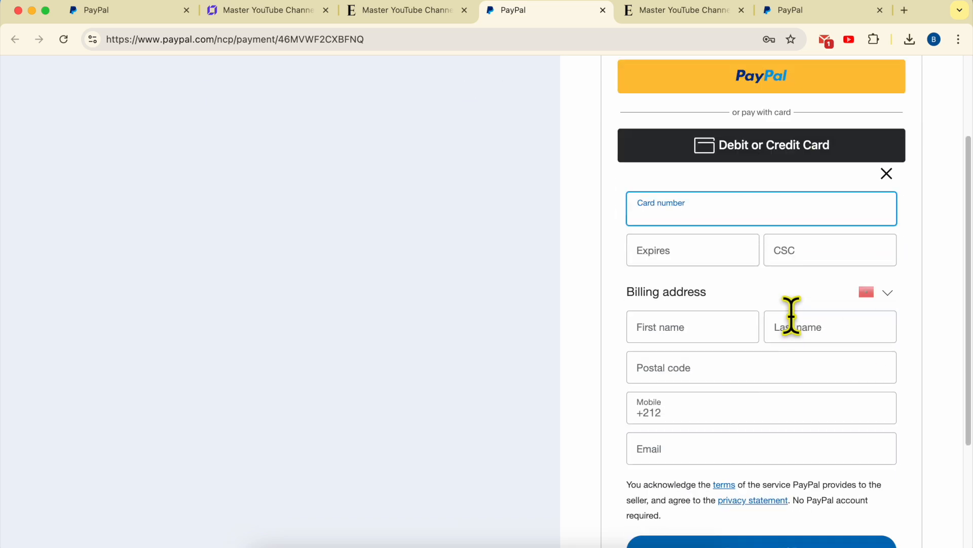
scroll(792, 315, "down", 1)
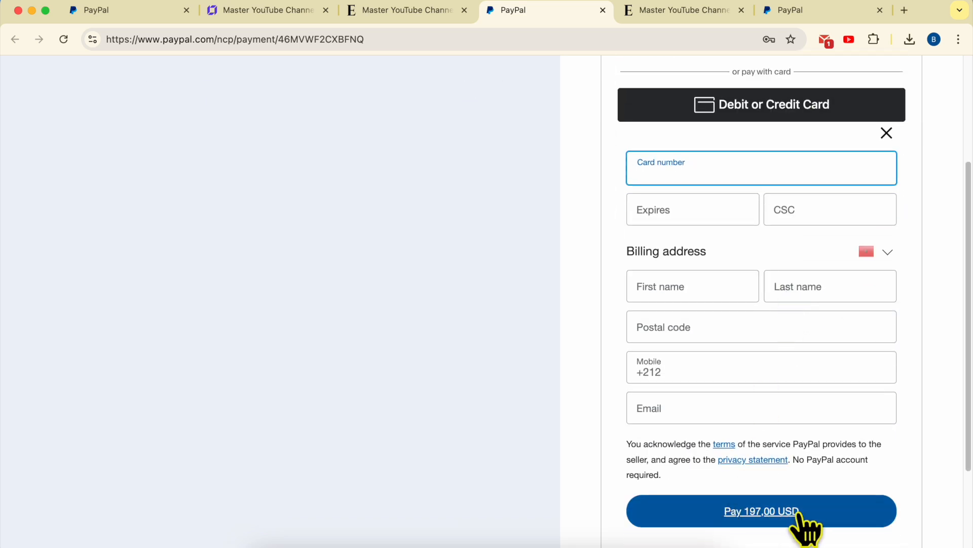
scroll(534, 293, "up", 1)
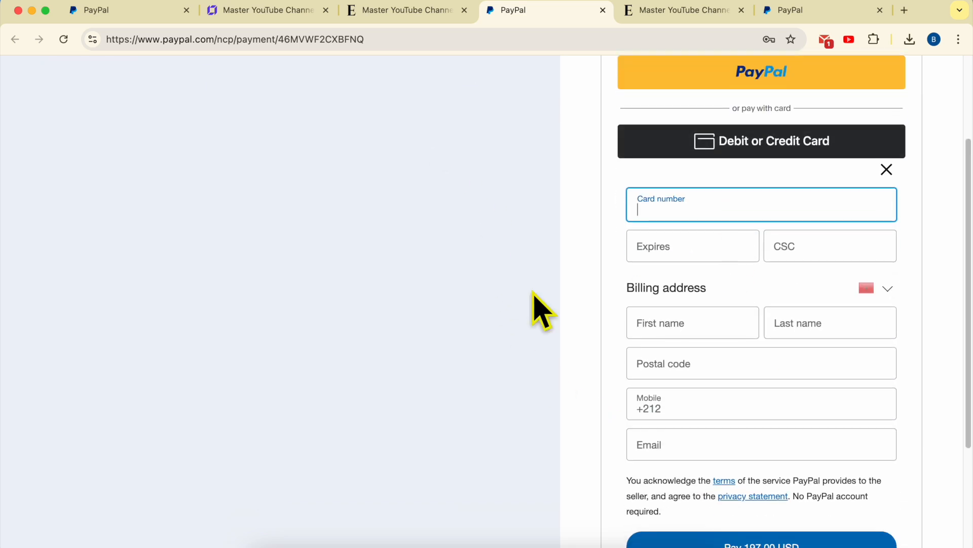
scroll(445, 304, "down", 2)
scroll(437, 309, "up", 5)
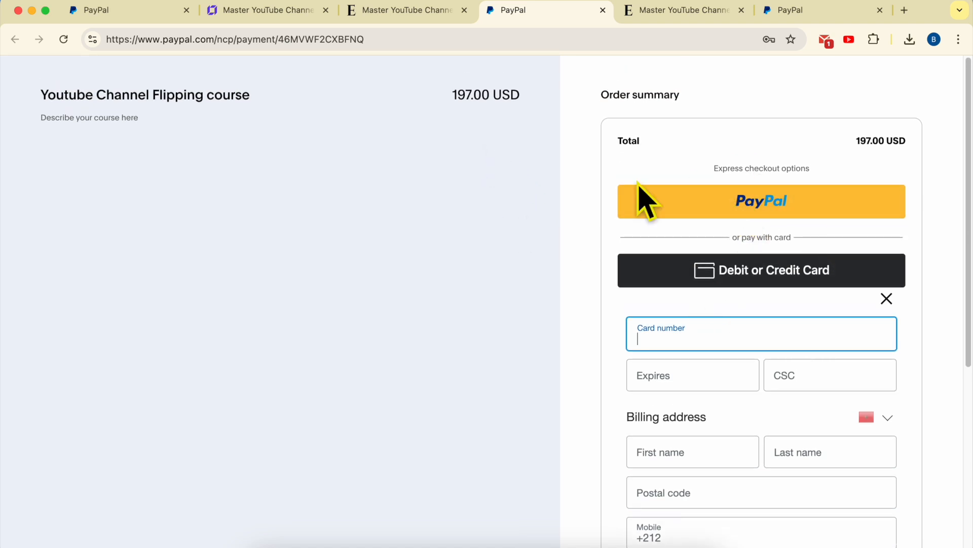
- Return to the Youtube Channel Flipping course button page in PayPal and copy the Single Button code
left_click(131, 11)
scroll(288, 284, "up", 6)
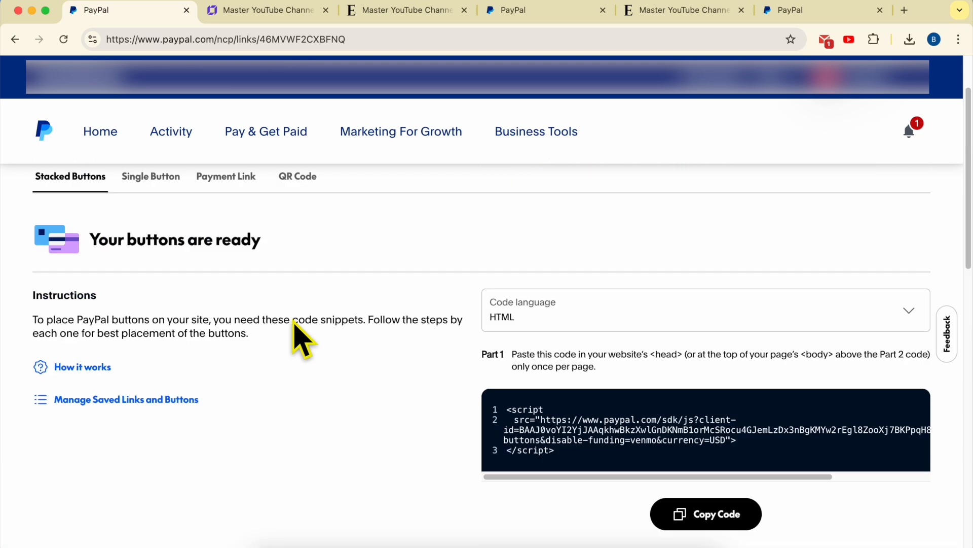
scroll(253, 335, "up", 2)
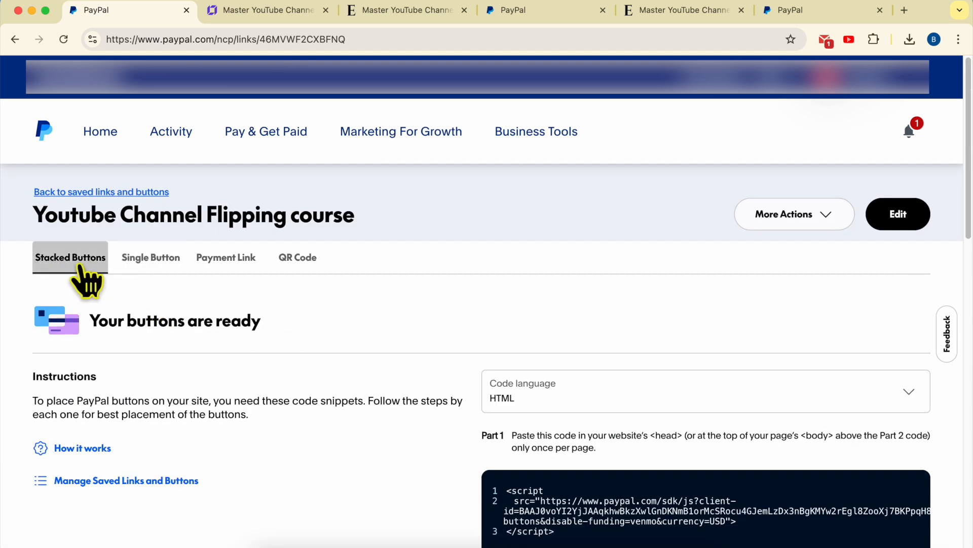
left_click(142, 260)
scroll(355, 396, "down", 5)
scroll(700, 355, "up", 1)
left_click(712, 355)
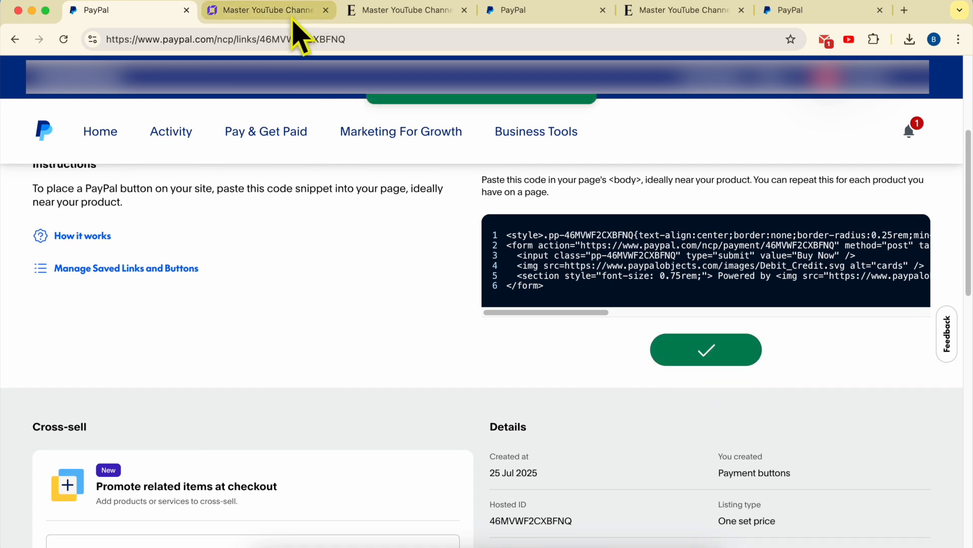
- Switch to the Hostinger Website Builder and hide the email subscription form in the Join Our Course Today section
left_click(269, 10)
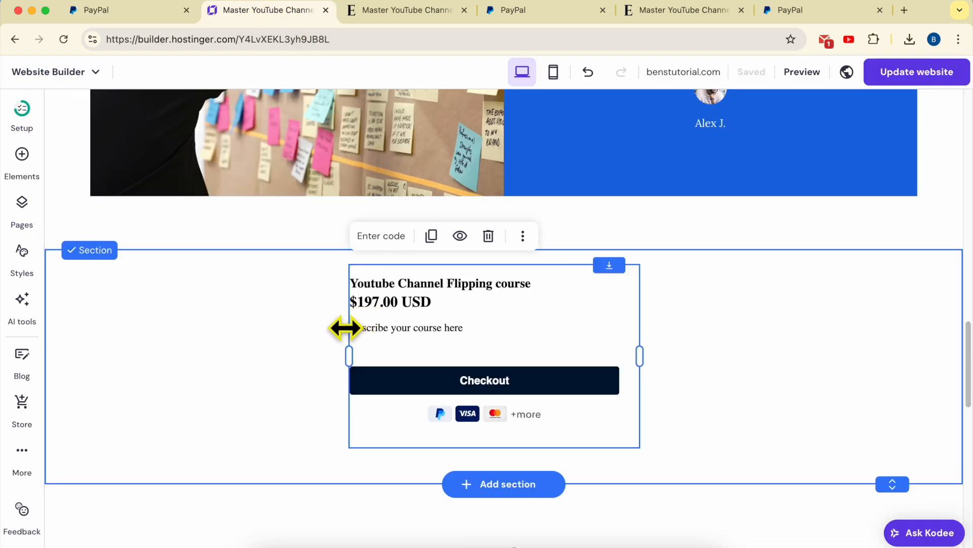
scroll(344, 328, "up", 10)
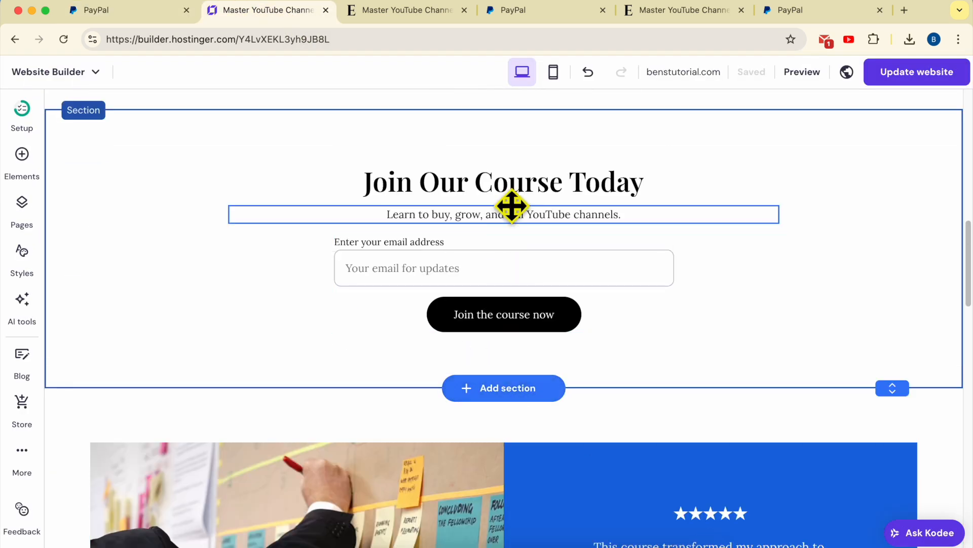
left_click(397, 285)
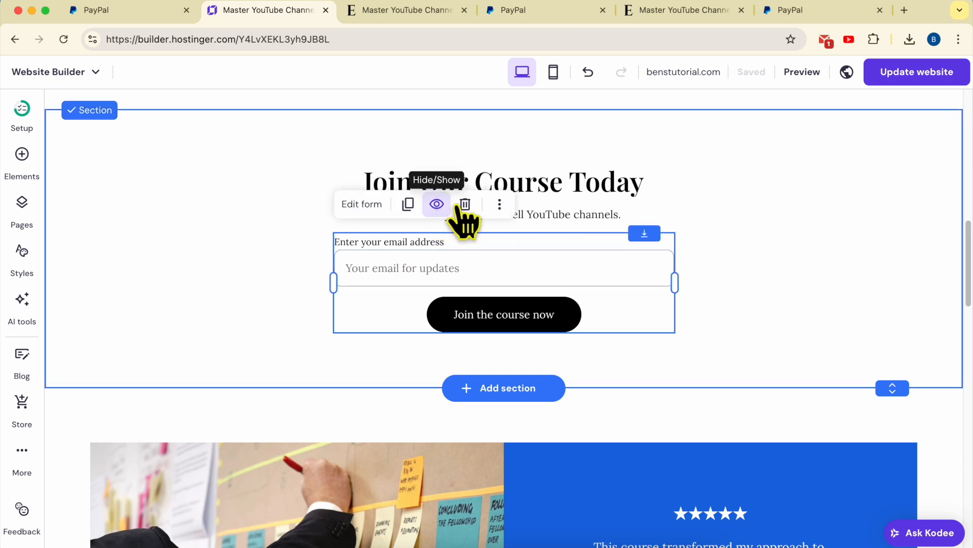
left_click(437, 204)
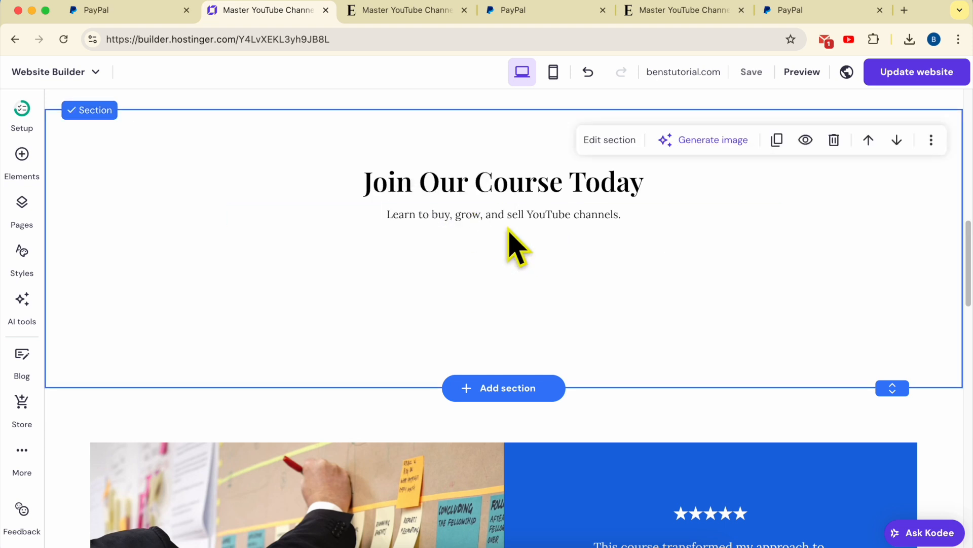
- Add an Embed code element to the Join Our Course Today section and open its code for editing
left_click(23, 162)
scroll(97, 370, "down", 3)
left_click_drag(91, 459, 497, 341)
left_click(461, 511)
- Replace the placeholder with the copied PayPal single-button code, embed it, and position the Buy Now button beneath the section's subheading
left_click(637, 334)
key("super+a")
key("BackSpace")
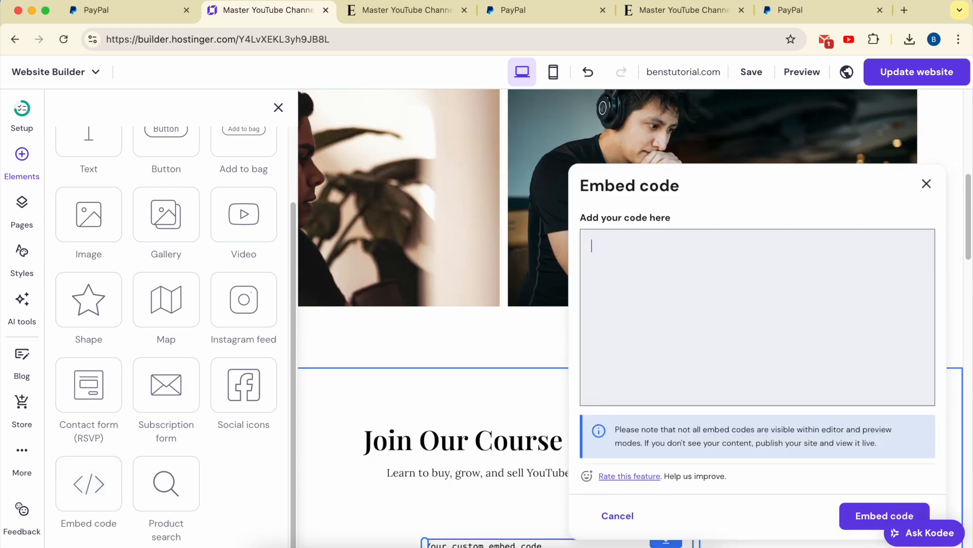
right_click(668, 293)
left_click(700, 354)
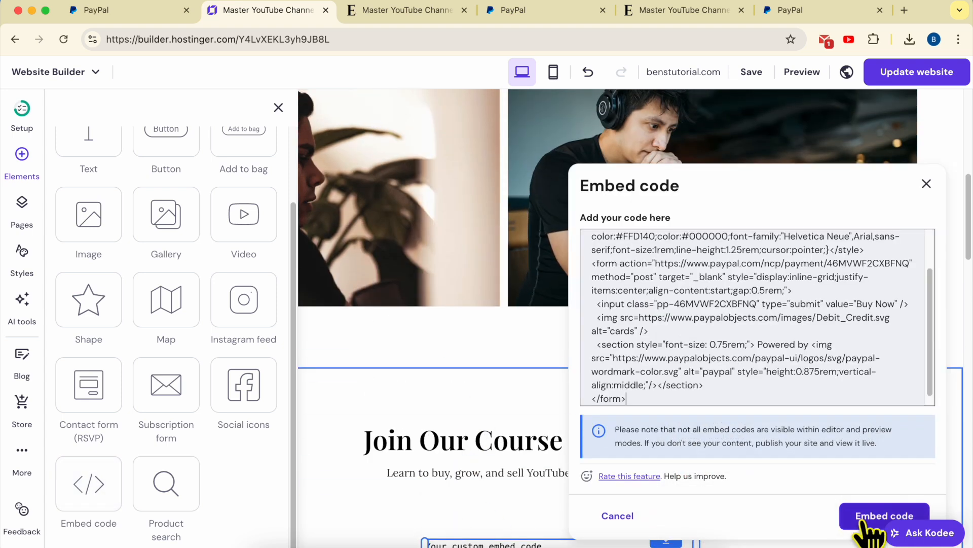
left_click(870, 517)
scroll(659, 436, "down", 3)
left_click_drag(623, 432, 546, 398)
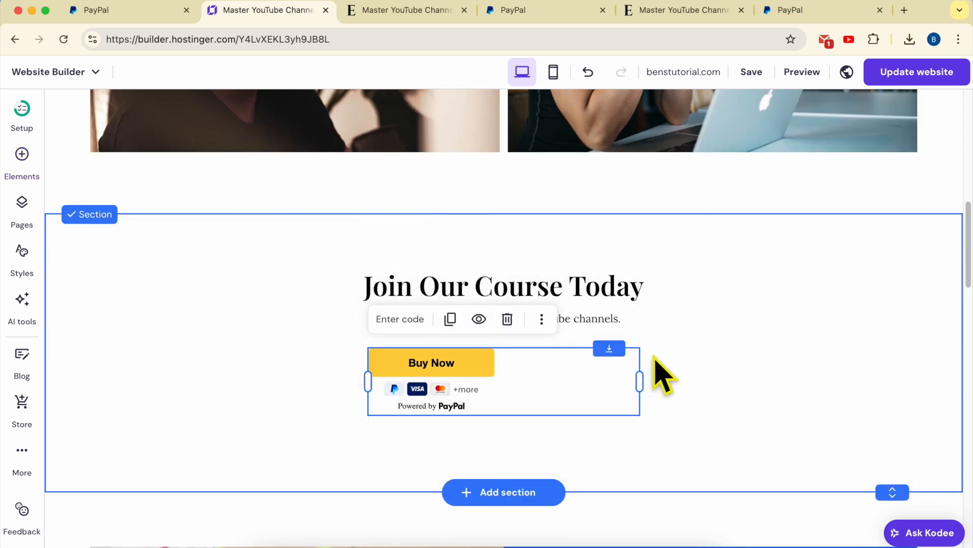
- Publish the website update and open the Sales page on the live site
left_click(908, 74)
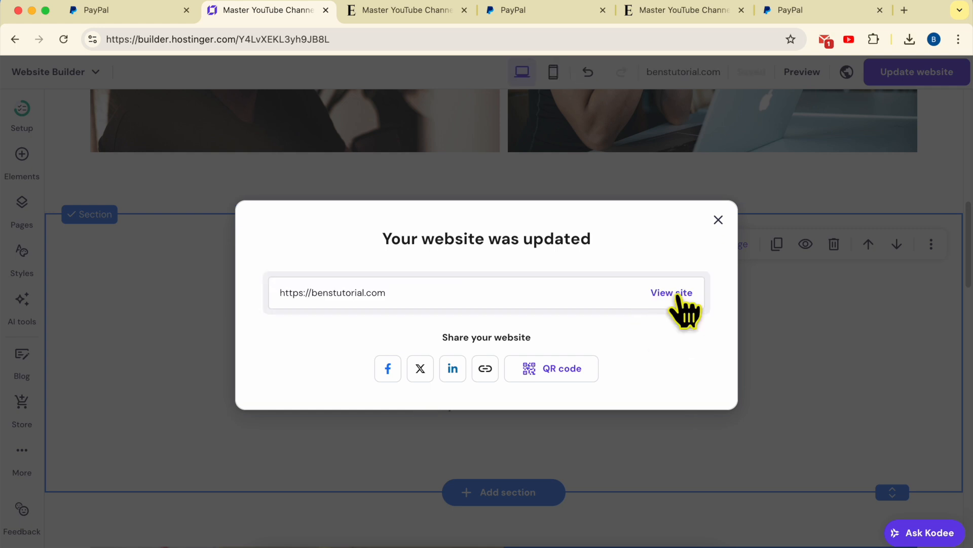
left_click(674, 292)
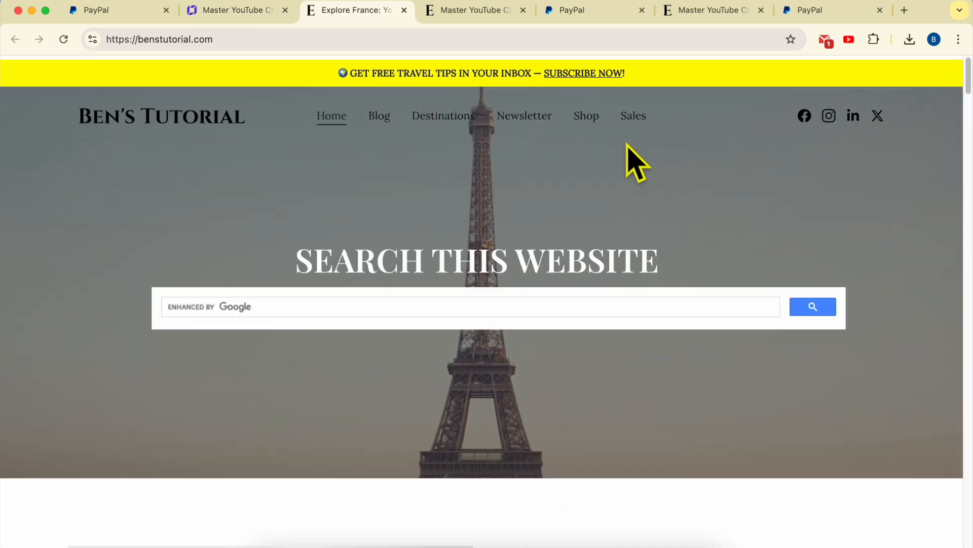
left_click(632, 114)
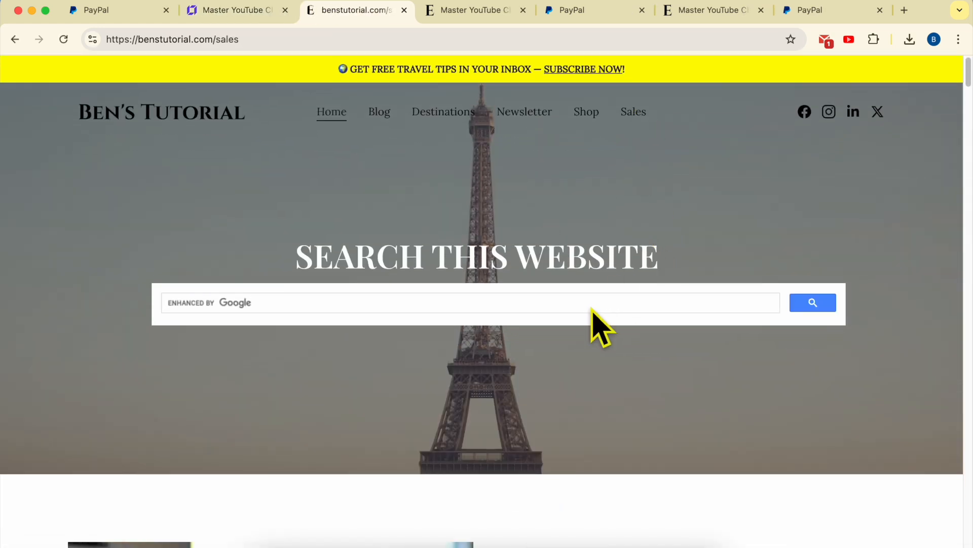
- Compare the single Buy Now button under Join Our Course Today with the stacked PayPal buttons further down the live Sales page
scroll(593, 319, "down", 15)
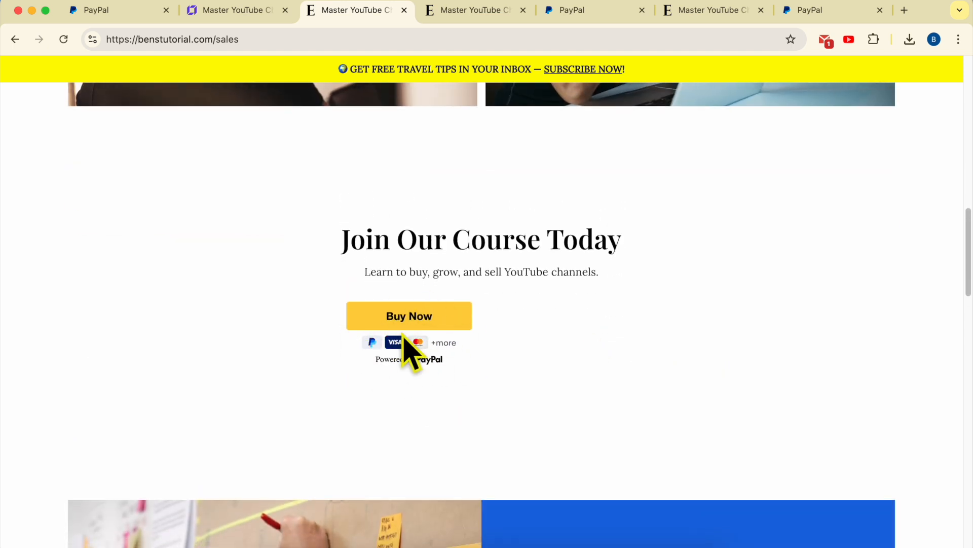
scroll(735, 330, "down", 1)
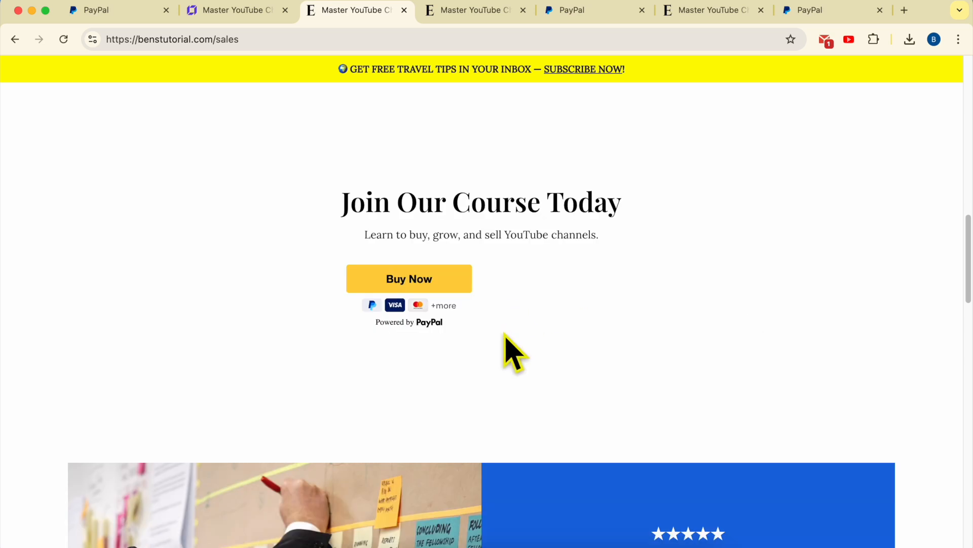
scroll(506, 329, "down", 12)
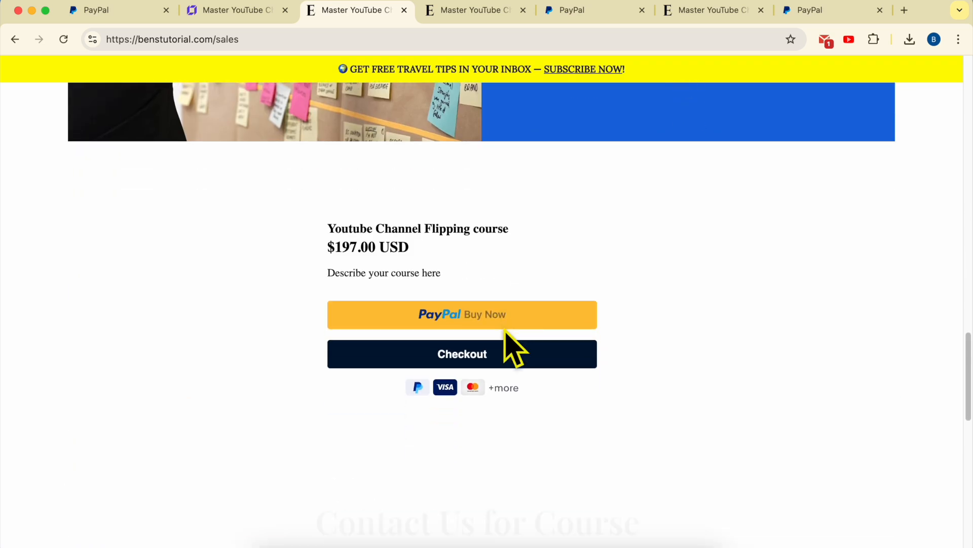
scroll(505, 330, "up", 2)
scroll(505, 330, "down", 3)
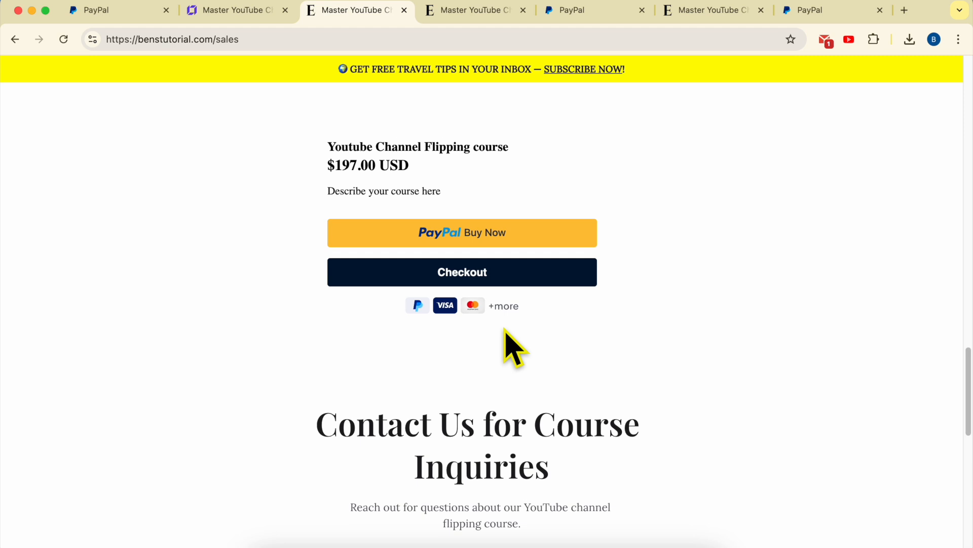